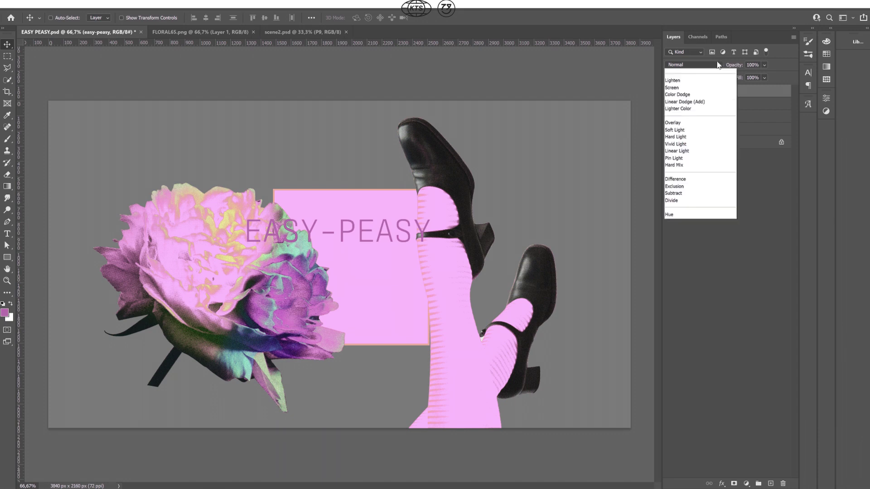
Switch to After Effects and scrub through the layers composition to examine its polygon and circle layers
key(Escape)
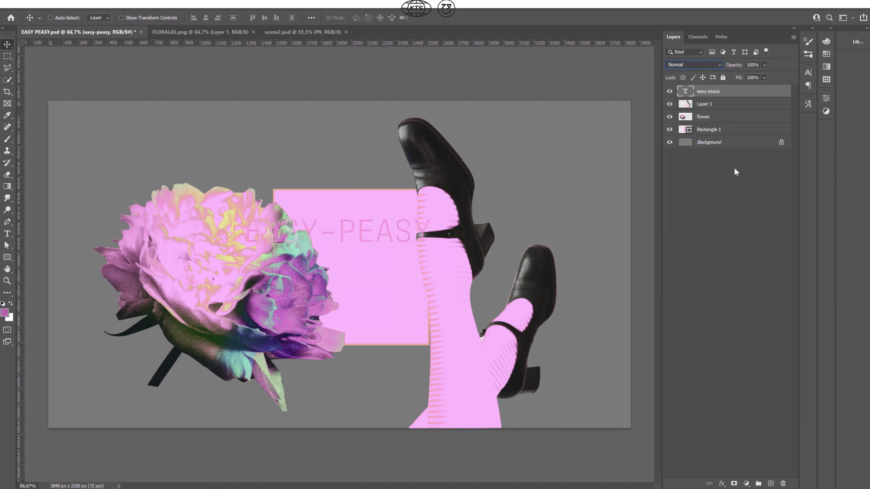
mouse_move(436, 485)
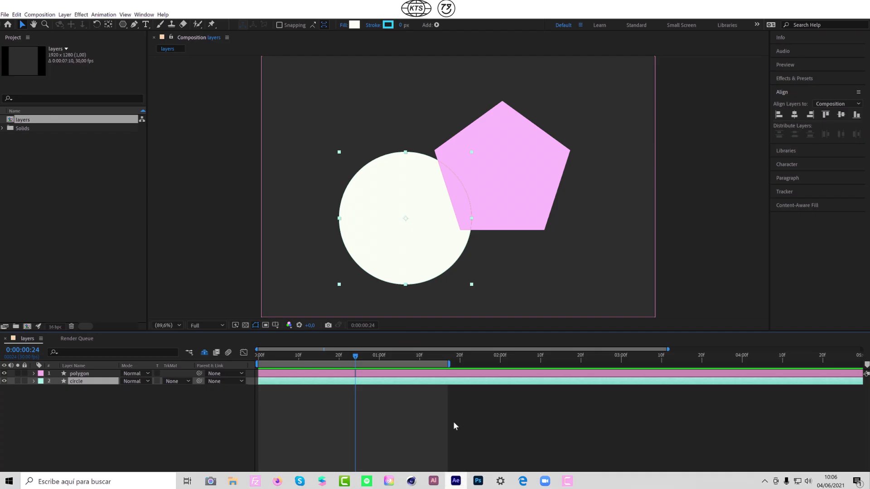
click(456, 481)
drag(317, 355, 290, 358)
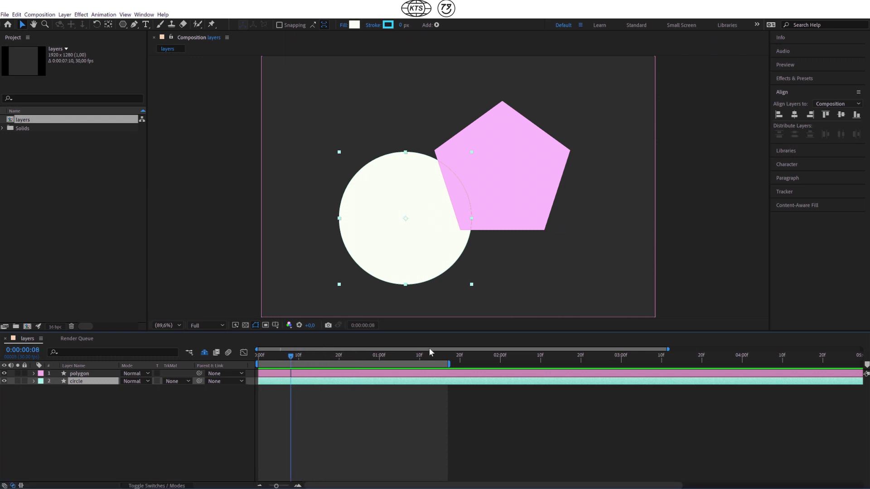
click(491, 376)
click(307, 356)
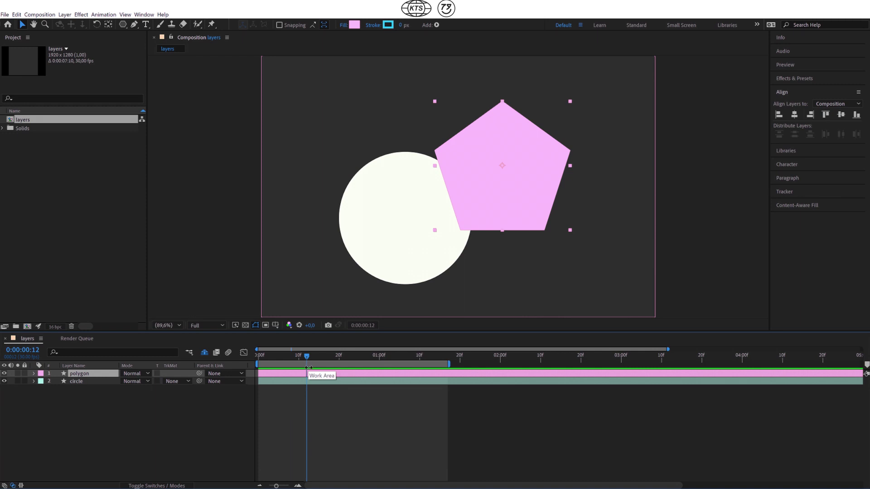
drag(299, 356, 283, 356)
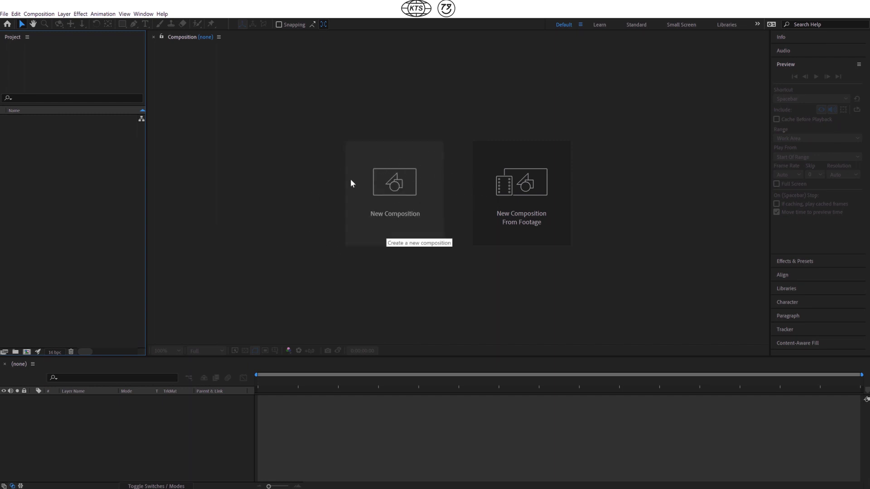
Start a new composition with a custom preset and set its width to 1920 px
click(44, 15)
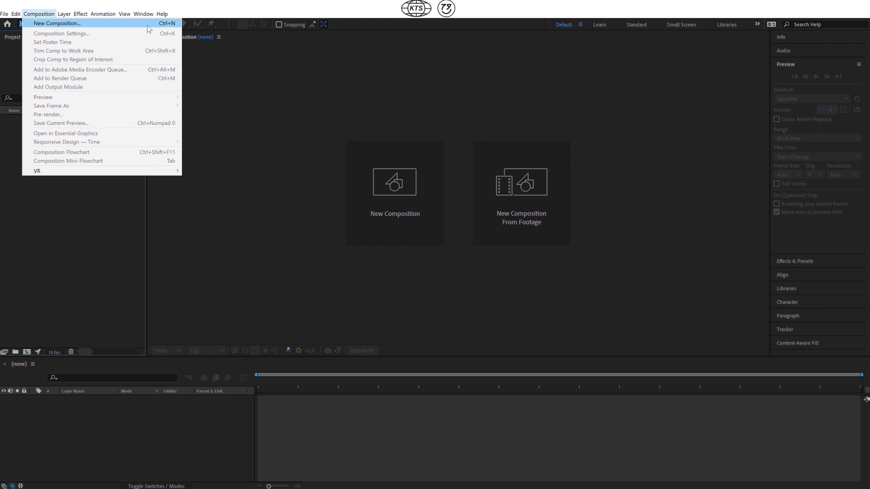
click(80, 24)
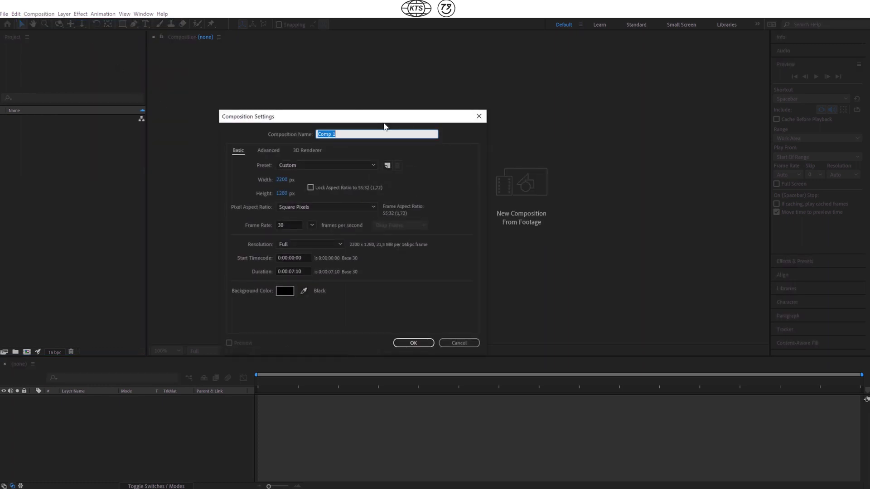
drag(364, 122, 390, 126)
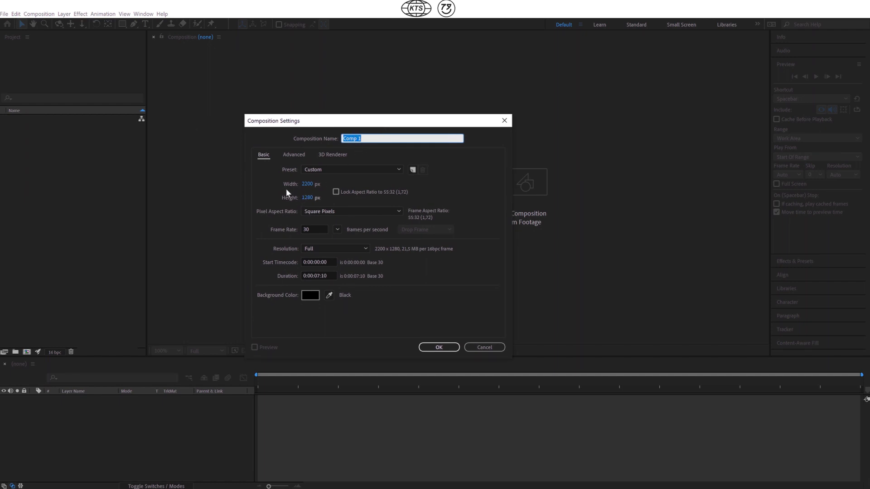
click(319, 173)
click(319, 172)
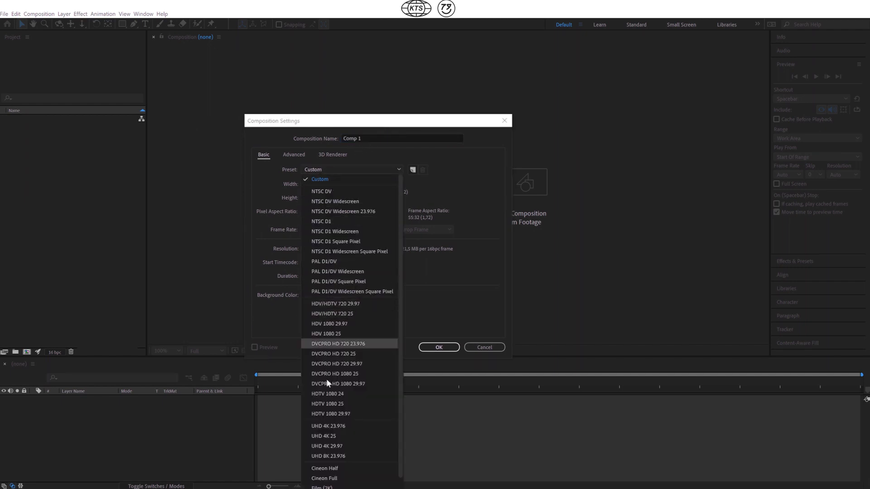
click(267, 194)
click(306, 186)
text(1920)
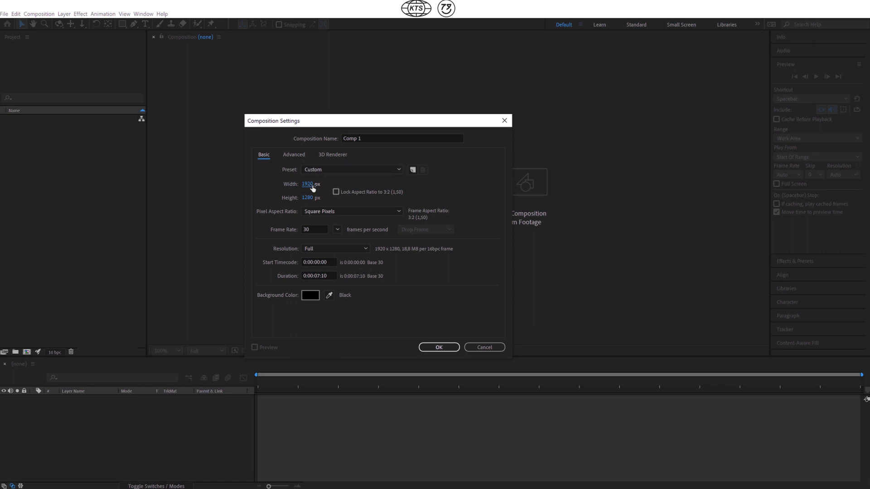
Try a width of 2000 px for the new composition and return it to 1920 px
click(324, 169)
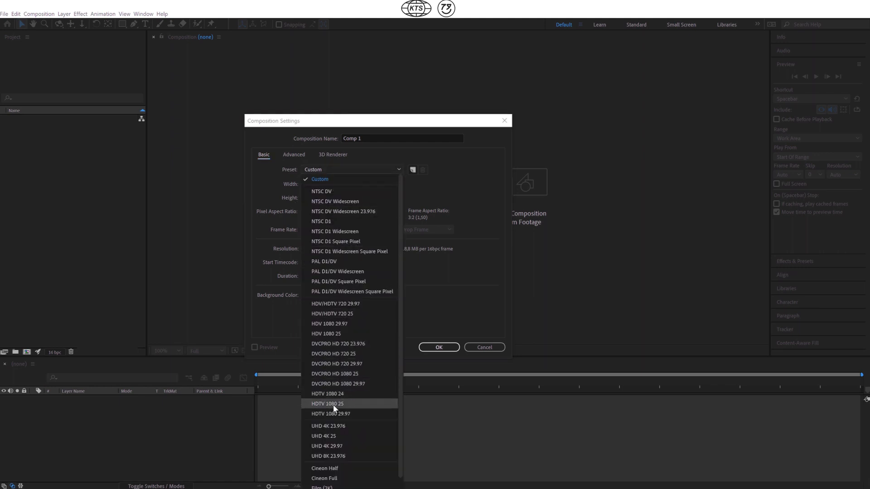
click(267, 200)
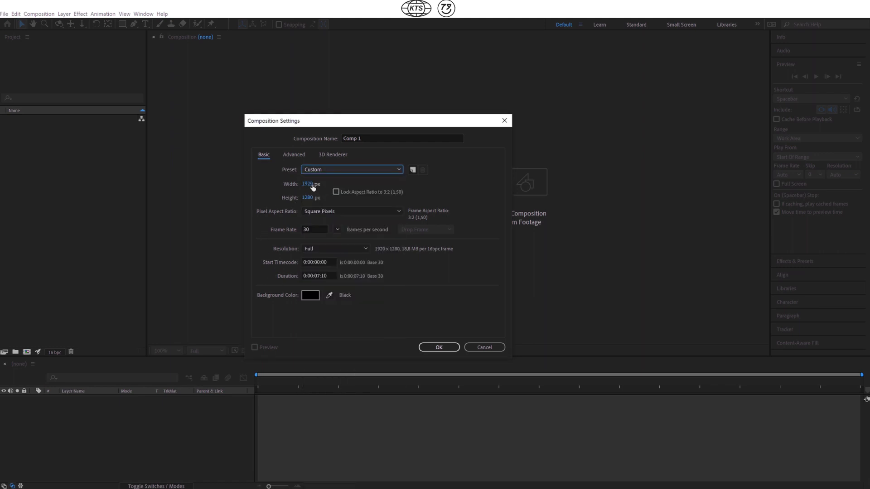
click(308, 184)
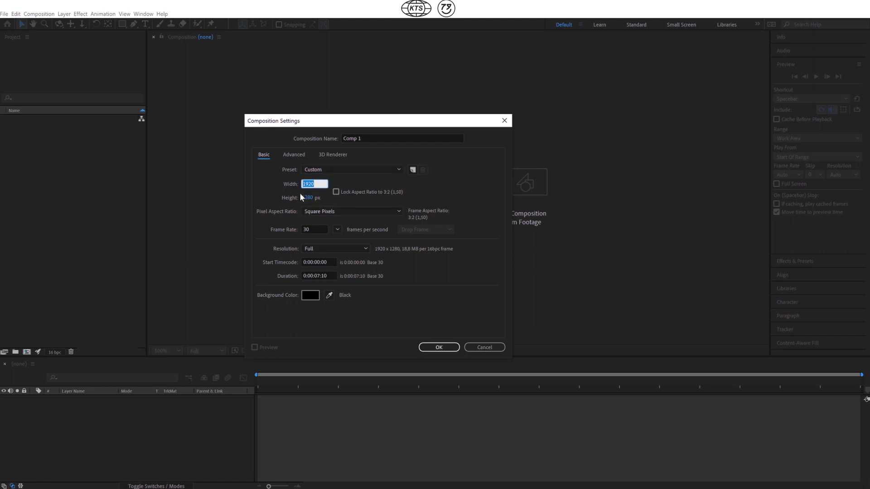
text(2000)
click(291, 188)
text(1920)
click(266, 186)
Set the new composition's frame rate to 29,97 frames per second
click(337, 230)
click(349, 297)
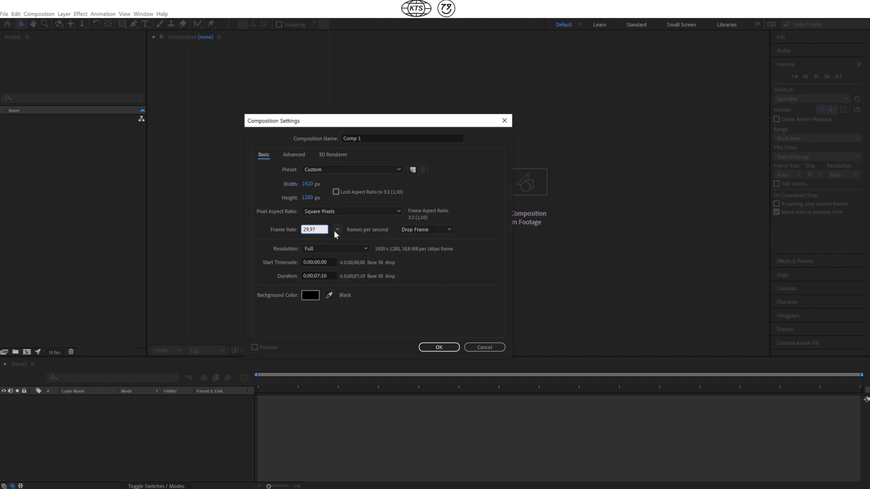
click(336, 229)
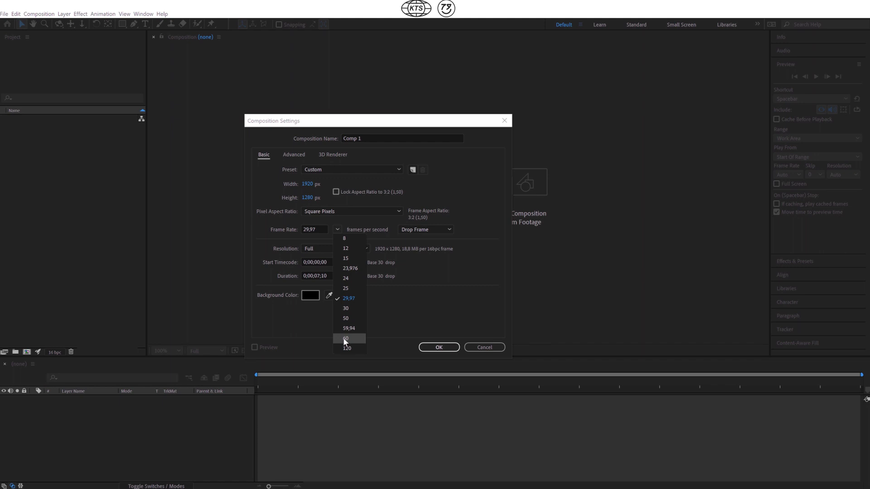
click(317, 313)
Set the new composition's duration to 10 seconds (0;00;10;00)
click(318, 277)
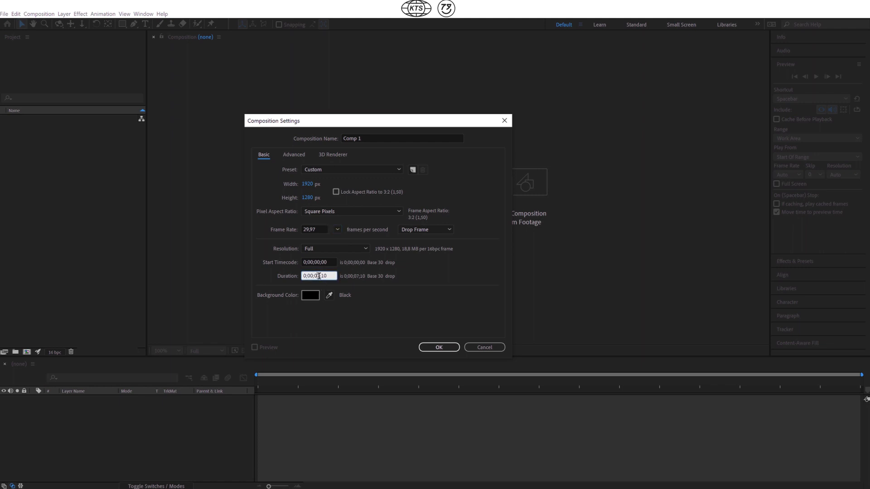
drag(319, 276, 315, 275)
text(10)
drag(326, 275, 321, 276)
drag(321, 276, 329, 276)
click(395, 323)
Keep black as the background color and create the composition
click(309, 295)
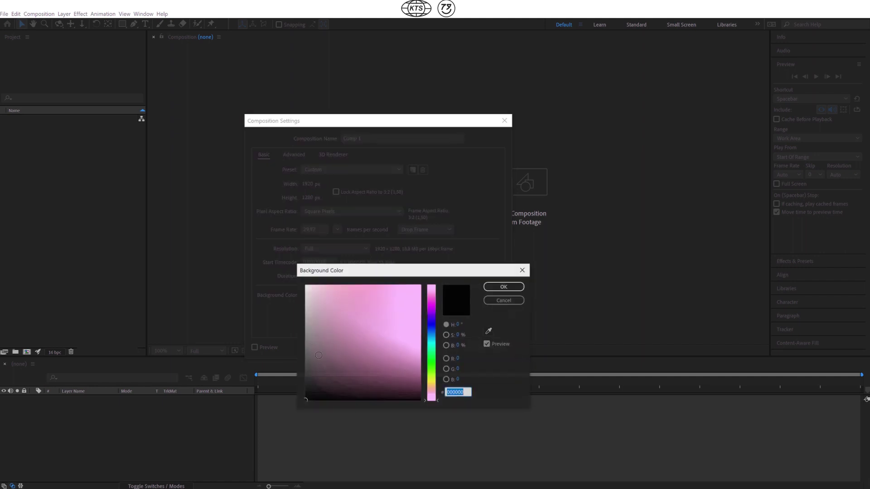
click(504, 287)
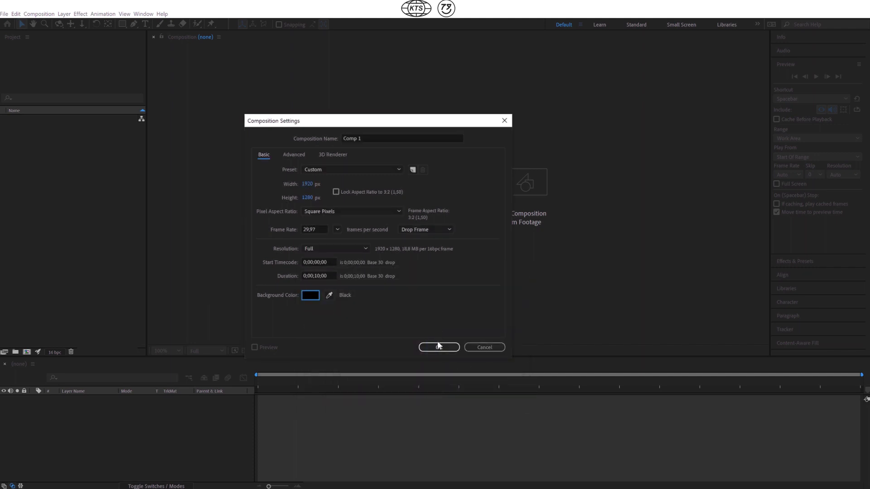
click(438, 346)
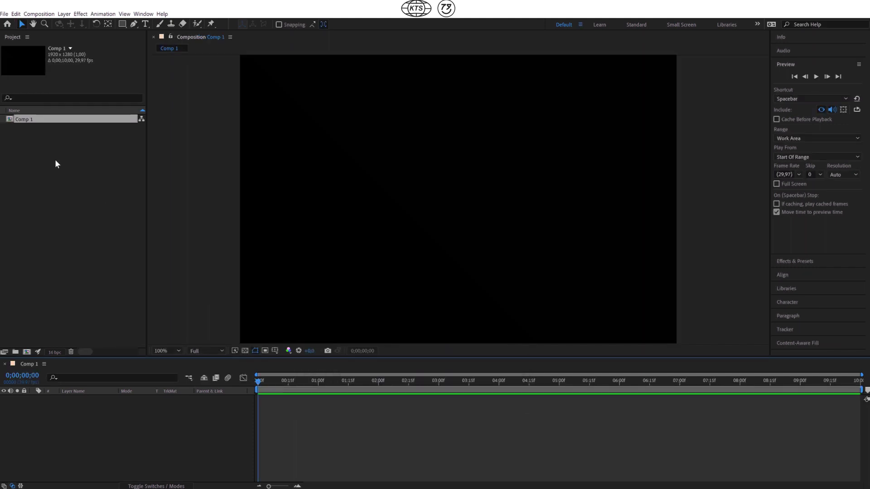
Change the frame rate of Comp 1 to 25 frames per second in its composition settings
click(55, 159)
click(24, 119)
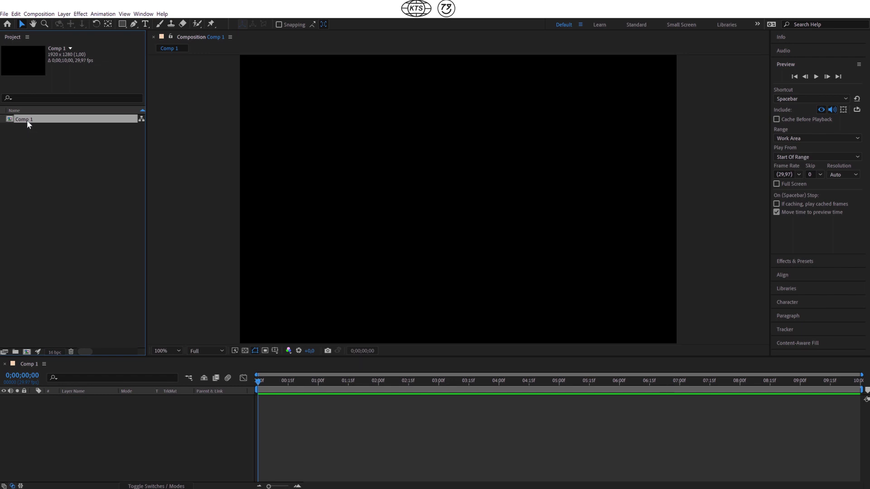
click(40, 14)
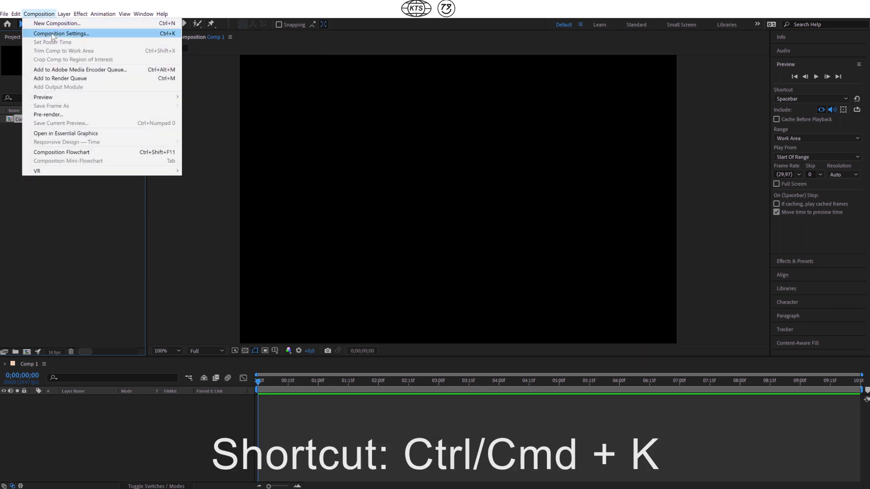
click(45, 35)
drag(337, 120, 313, 126)
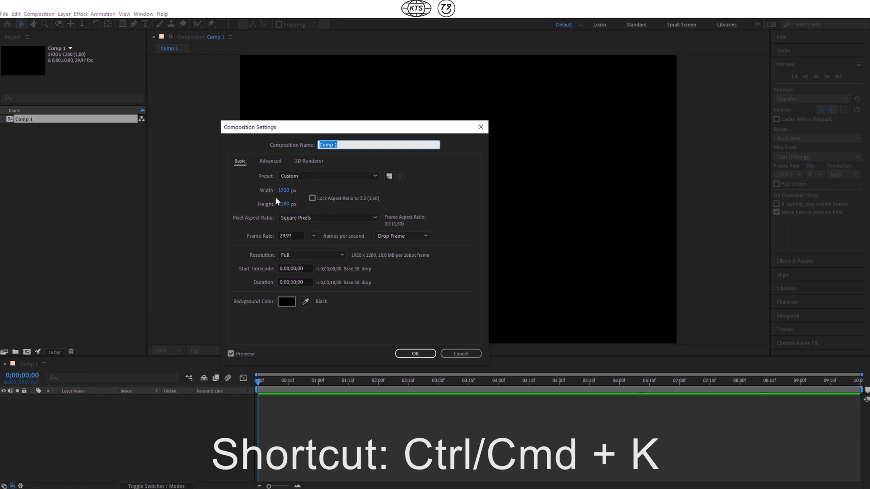
drag(275, 128, 296, 129)
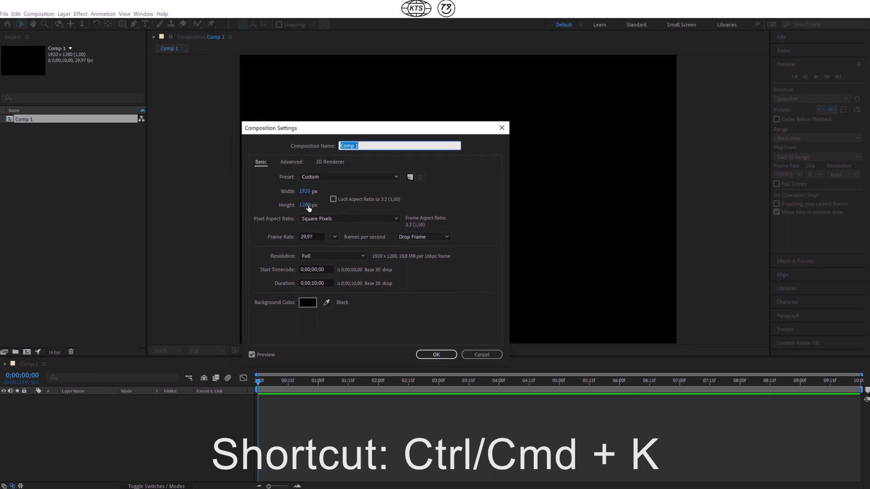
click(334, 237)
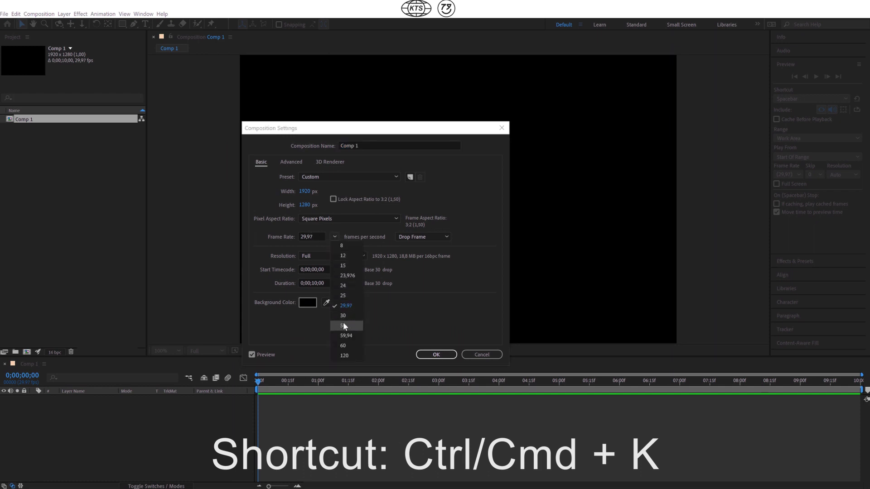
click(342, 295)
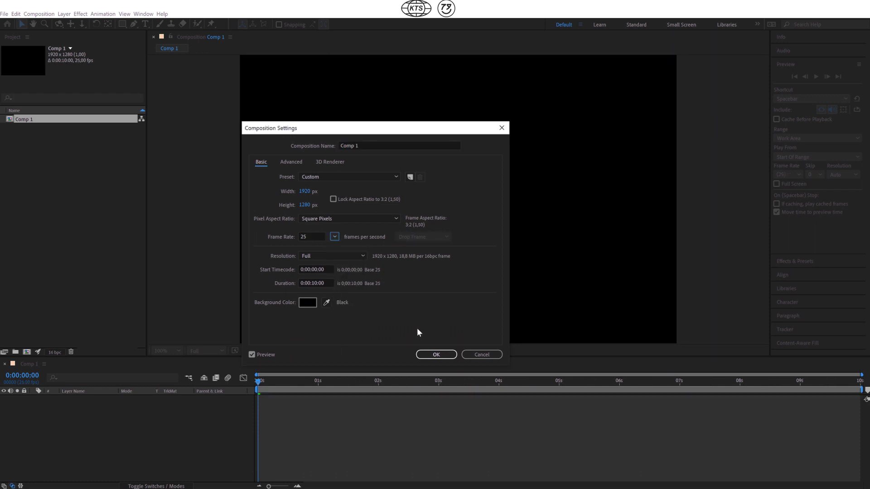
click(430, 355)
Rename the Comp 1 composition to "intro" in the project
click(23, 130)
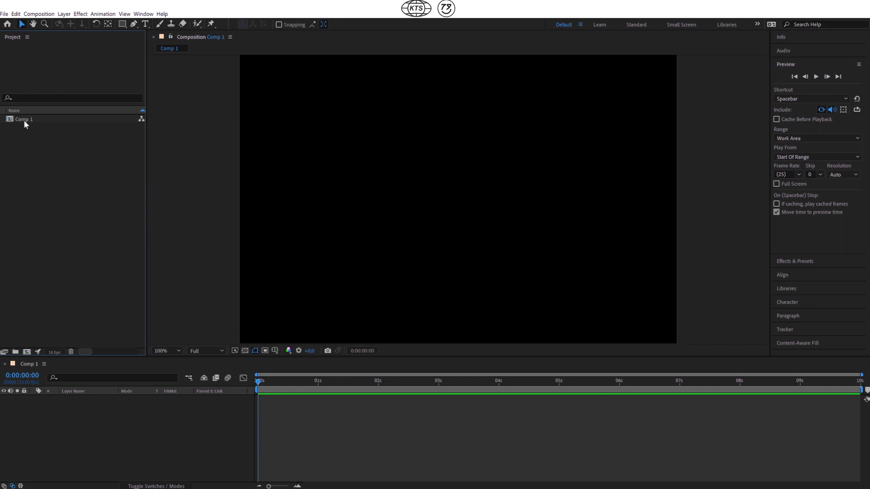
click(23, 117)
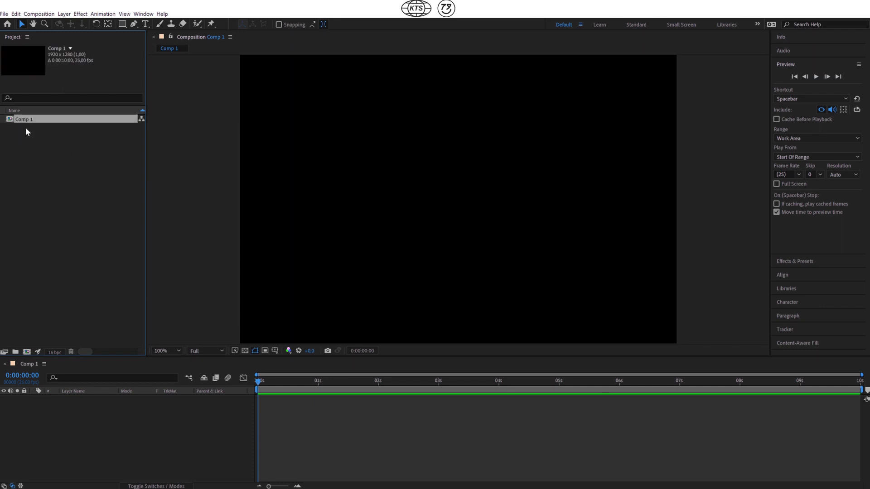
click(26, 127)
click(23, 118)
key(Return)
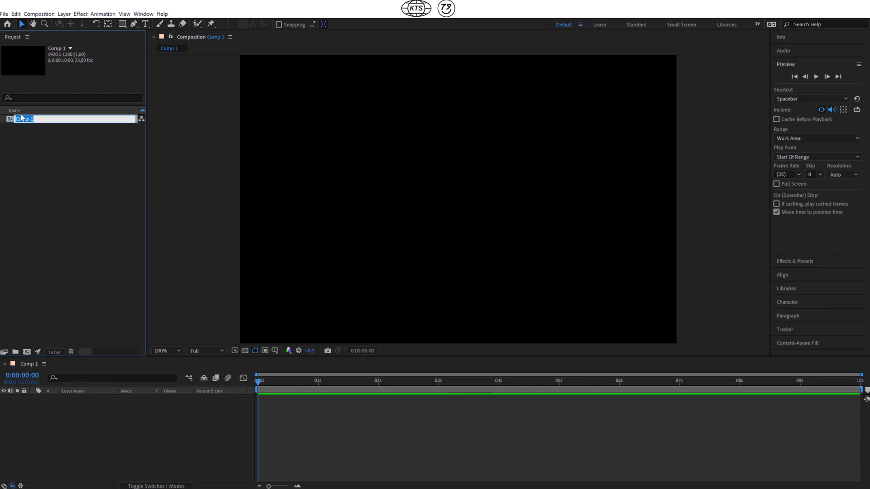
text(intro)
key(Return)
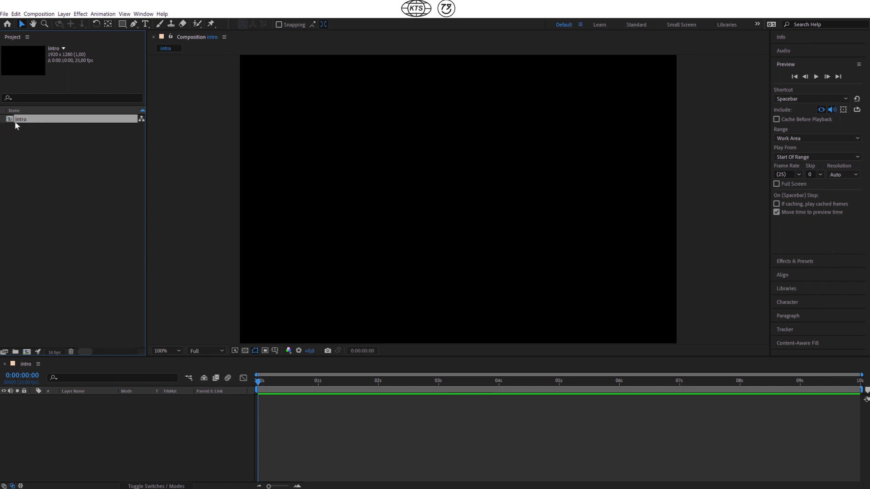
Add a new empty text layer to the intro composition and select it in the timeline
click(183, 427)
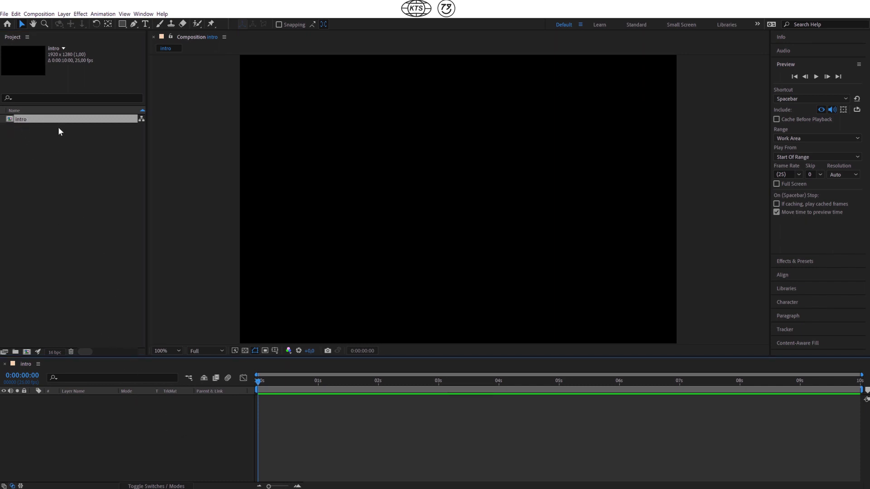
click(64, 14)
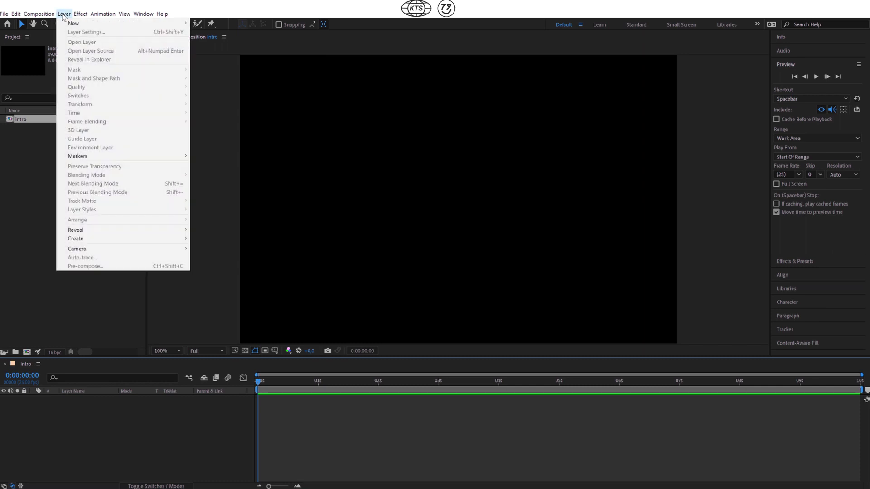
mouse_move(75, 25)
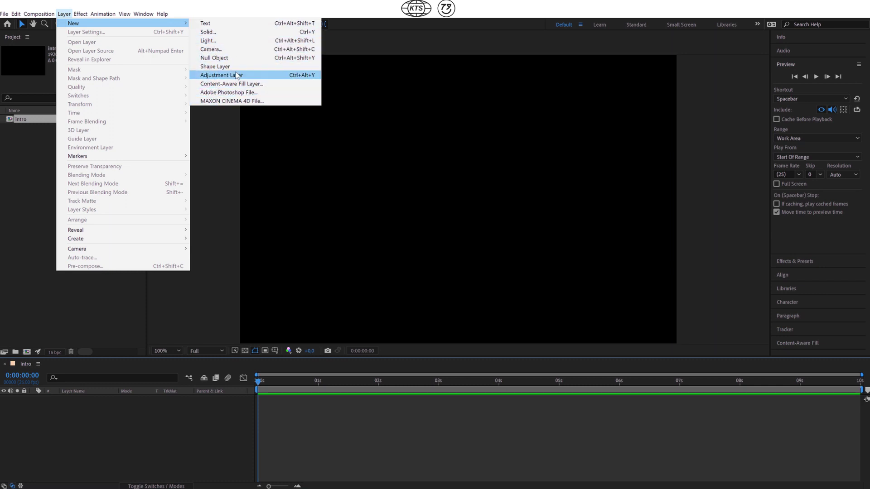
click(209, 24)
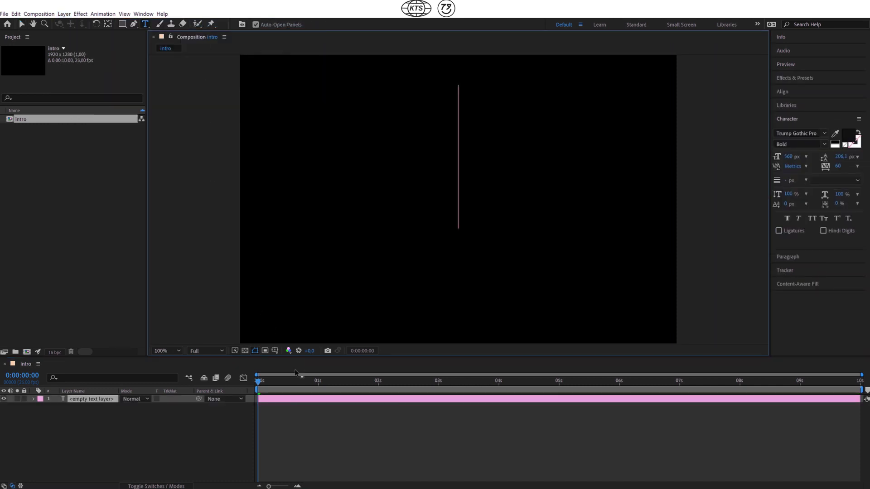
click(91, 402)
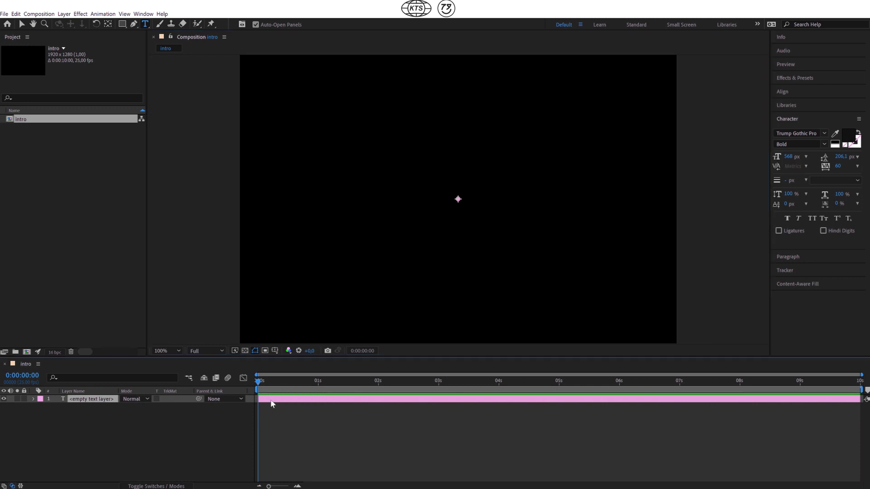
Delete the empty text layer from the intro composition
click(80, 409)
click(84, 400)
key(Delete)
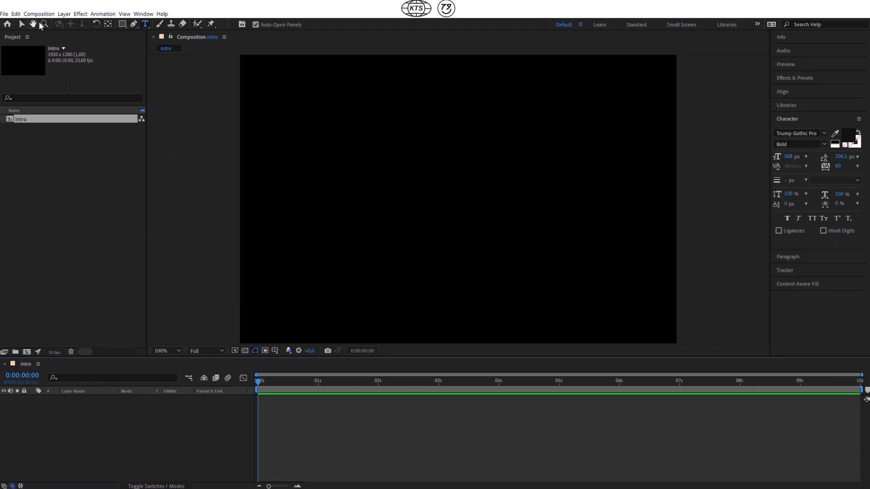
Add a text layer reading "easy" to the intro composition with the Type tool
click(158, 24)
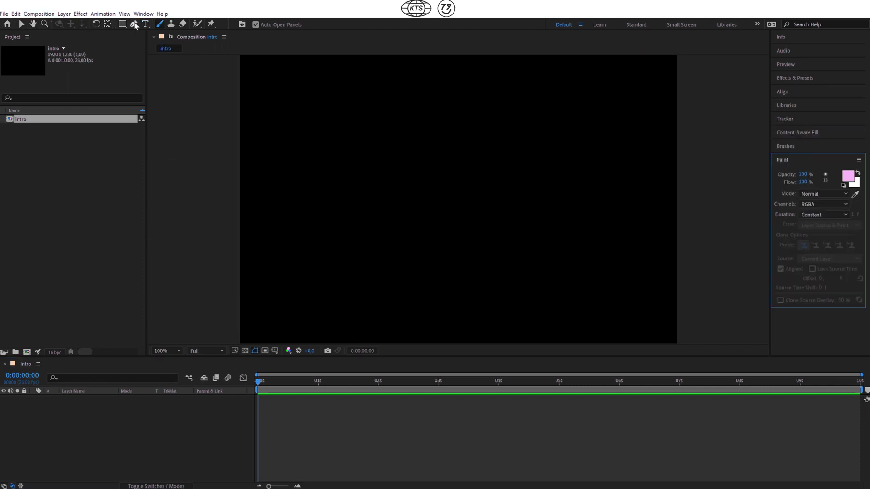
click(134, 24)
click(145, 24)
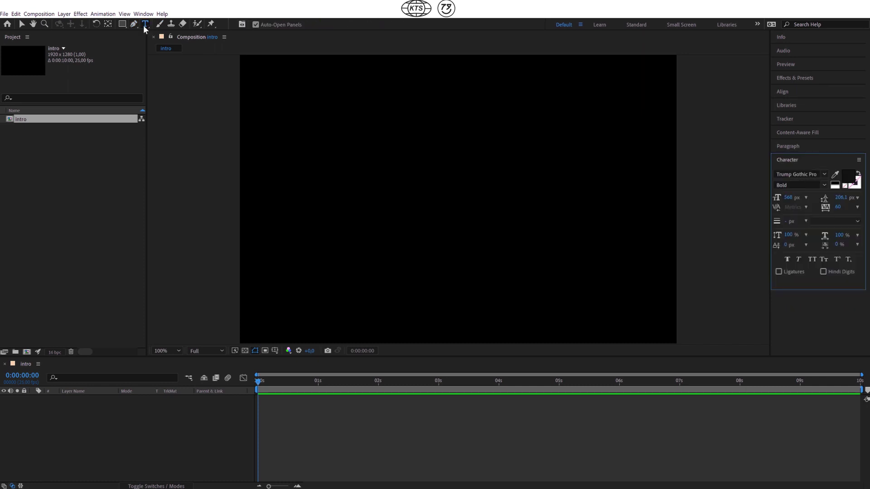
click(279, 195)
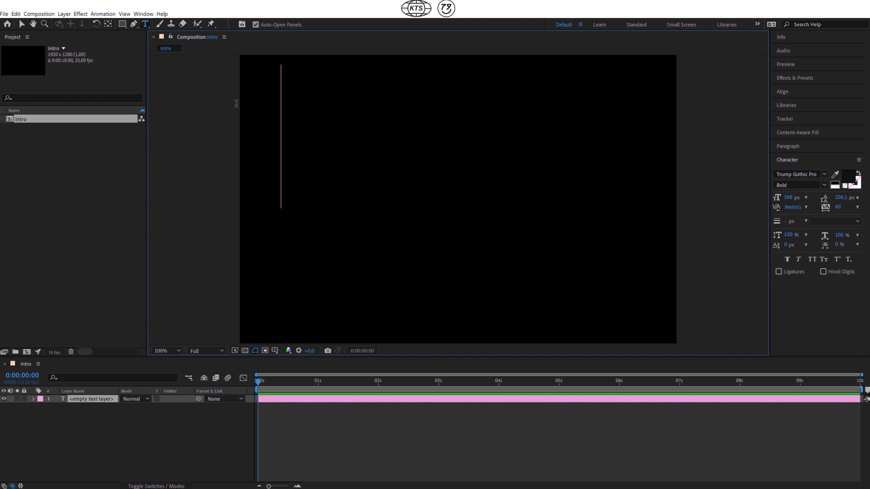
text(easy)
key(Escape)
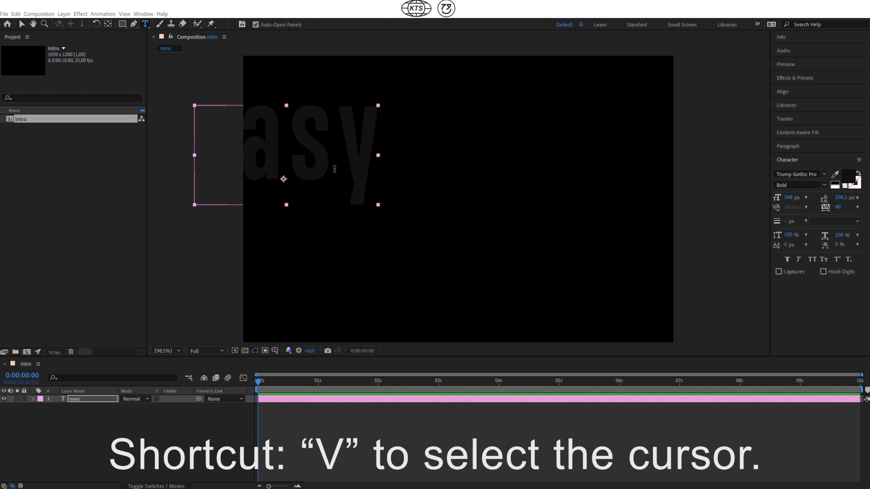
Move the "easy" text to the centre of the composition with the Selection tool
key(Escape)
key(v)
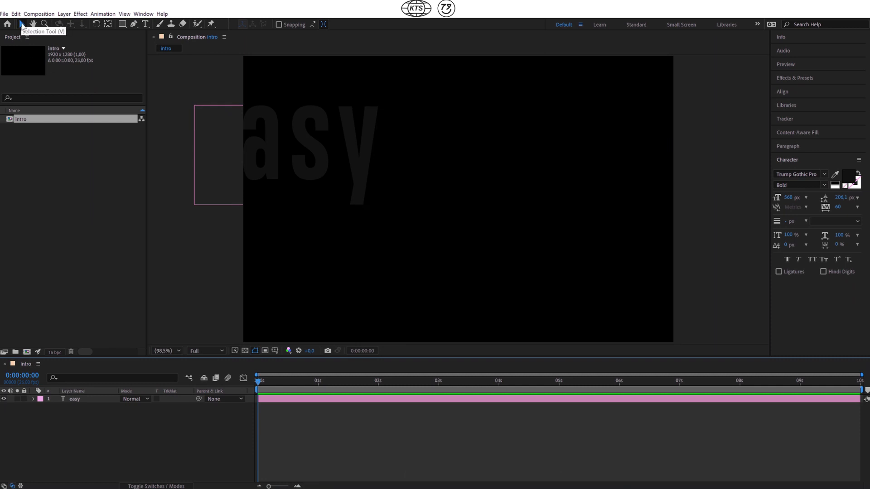
click(262, 142)
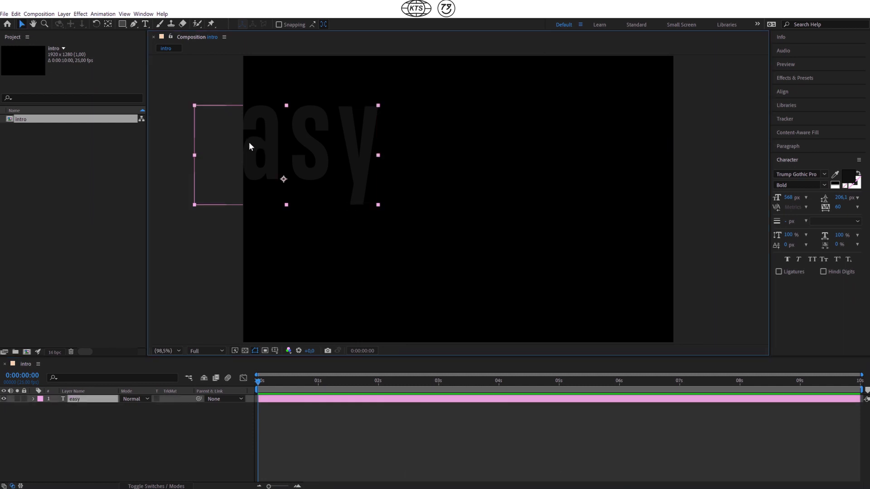
drag(228, 130, 458, 192)
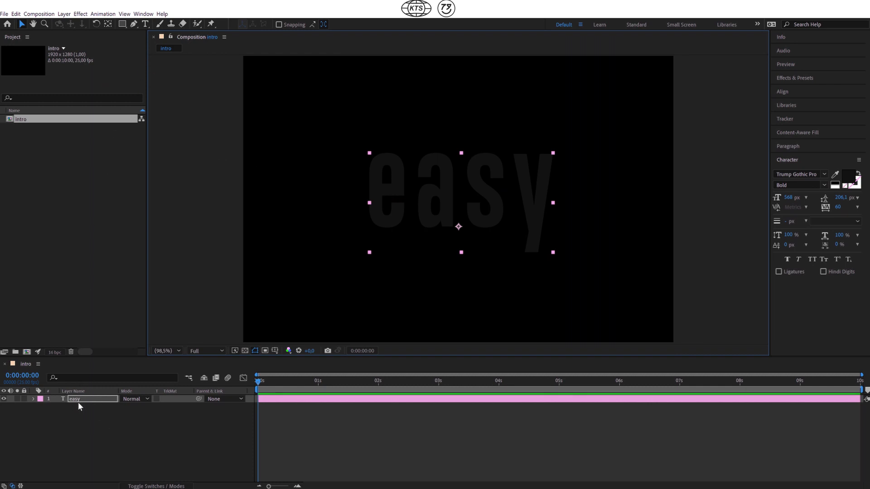
key(Return)
click(85, 415)
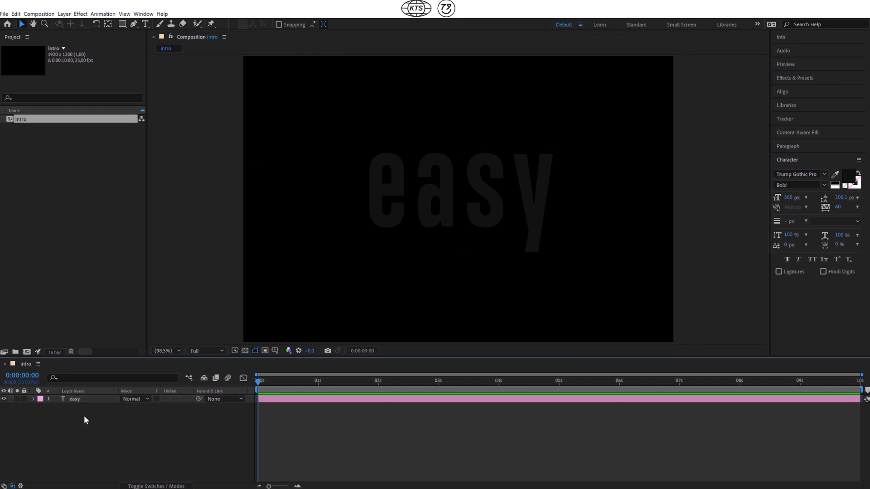
click(87, 439)
click(76, 400)
click(80, 421)
click(64, 14)
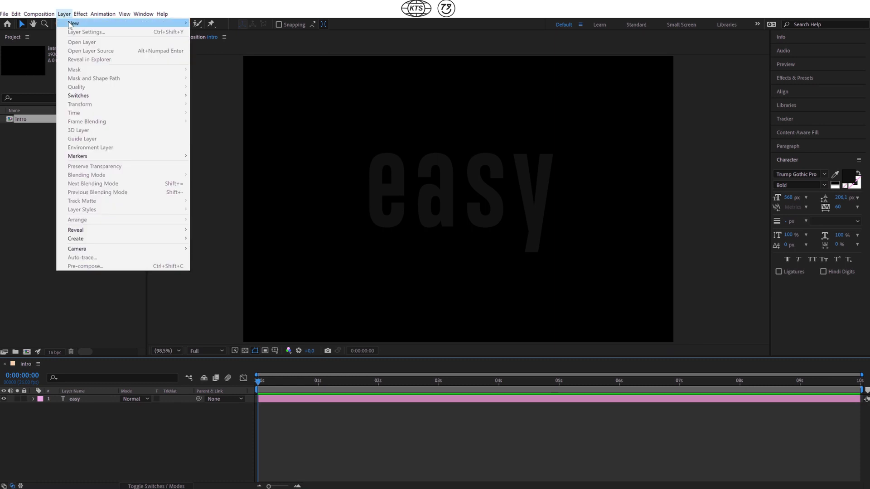
mouse_move(70, 25)
click(129, 29)
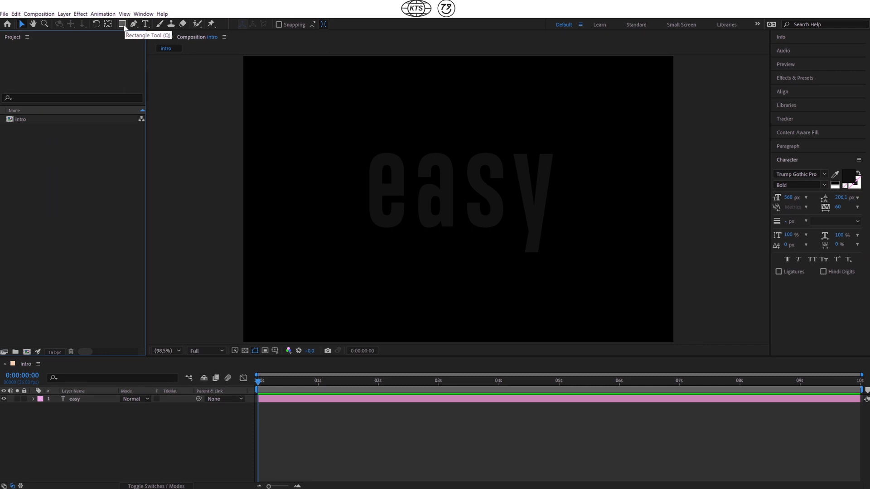
Try out a pink rectangle shape layer filling the whole composition and delete it
click(123, 26)
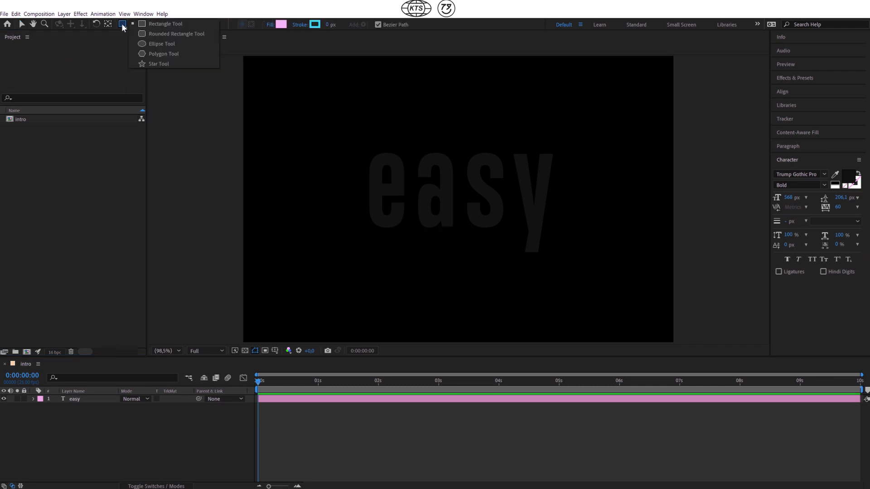
click(152, 23)
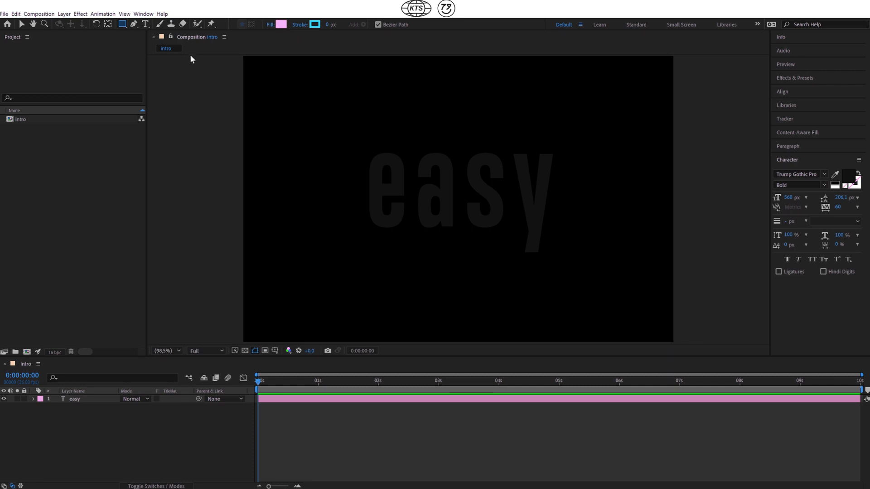
double_click(123, 26)
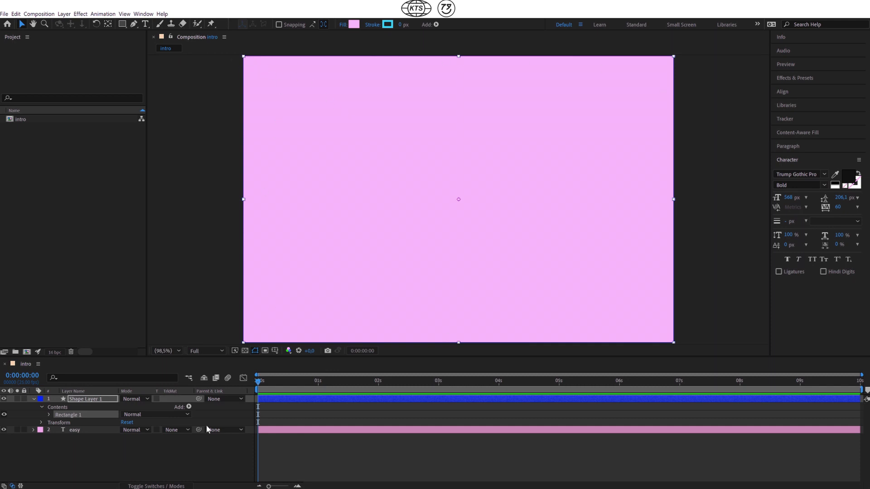
click(92, 400)
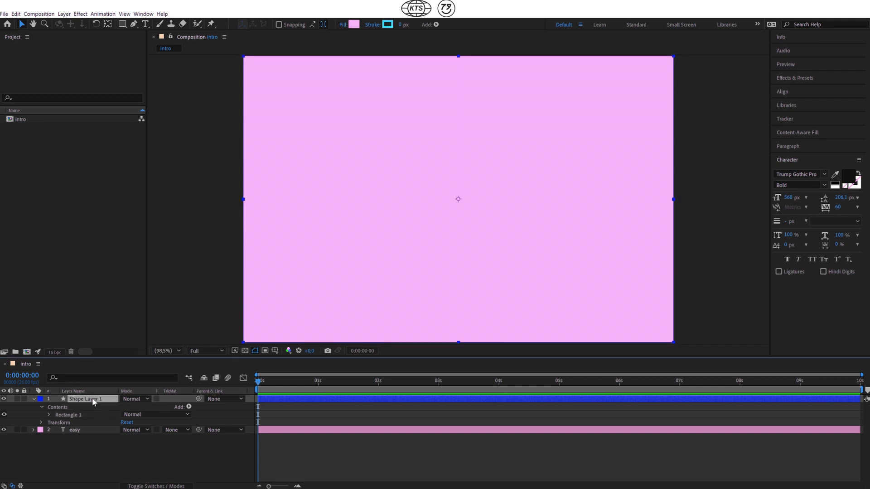
key(Delete)
Draw a pink rectangle extending past both sides of the composition and place its shape layer beneath the "easy" text layer
key(q)
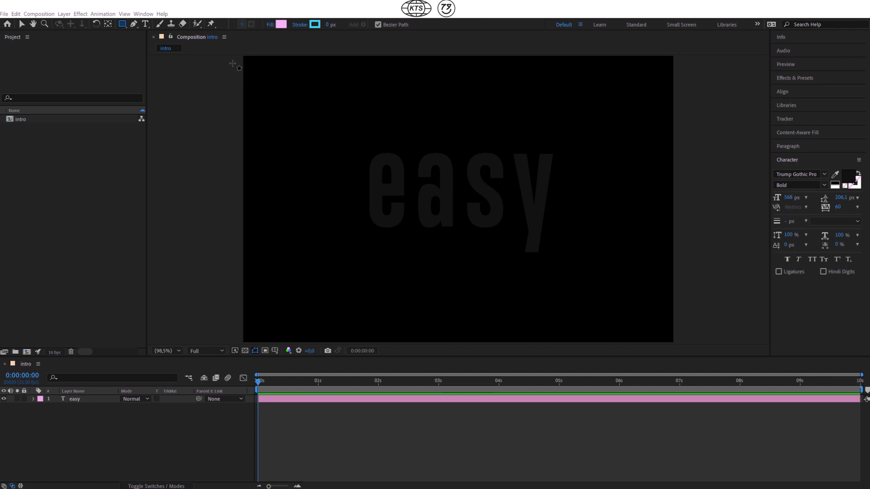
drag(232, 63, 683, 333)
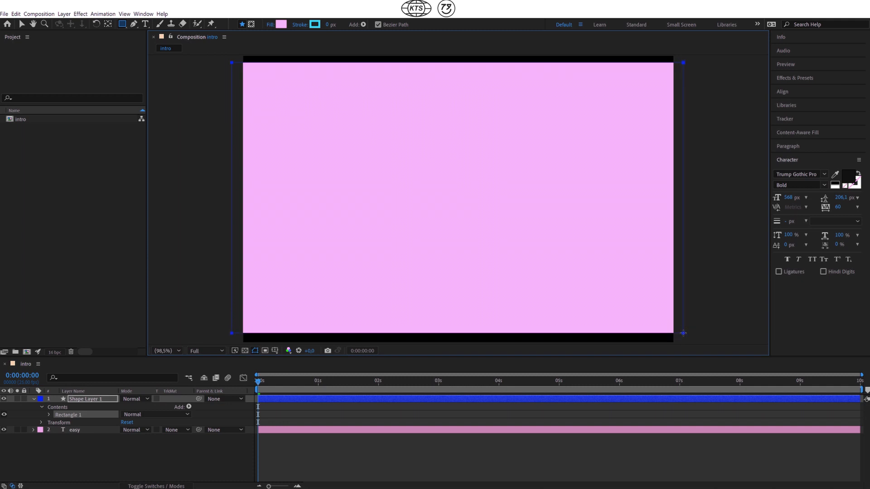
click(104, 398)
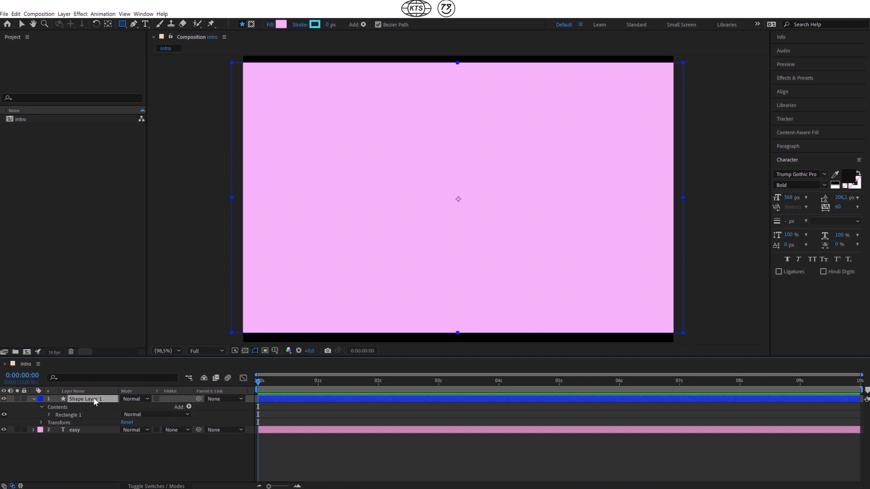
drag(91, 402, 86, 435)
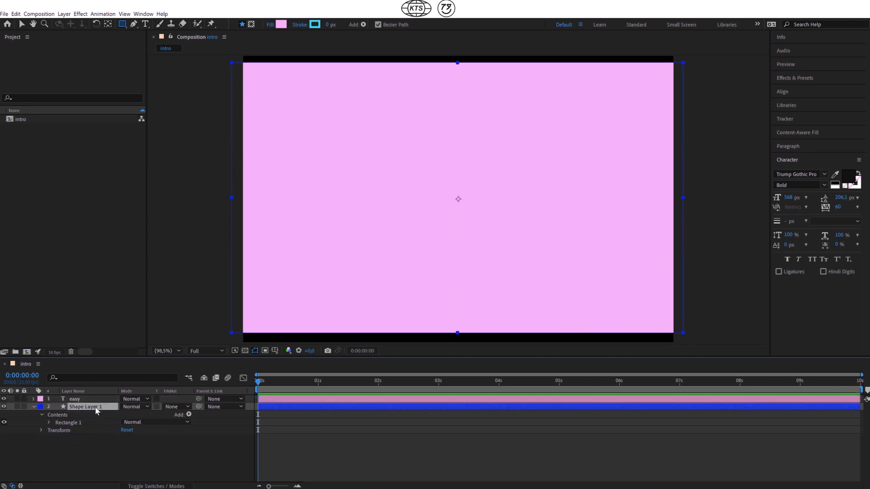
click(33, 406)
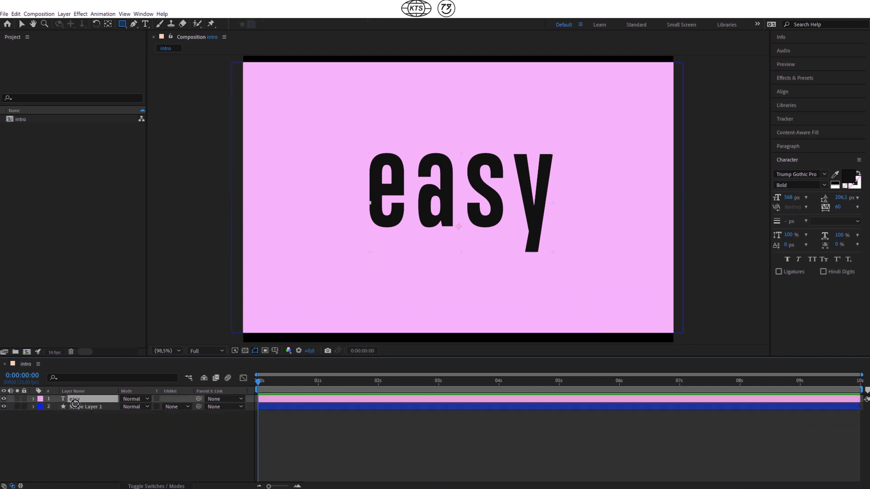
Try swapping the stacking order of the "easy" text layer and Shape Layer 1 back and forth
key(ctrl+bracketright)
click(78, 407)
click(79, 401)
key(ctrl+bracketleft)
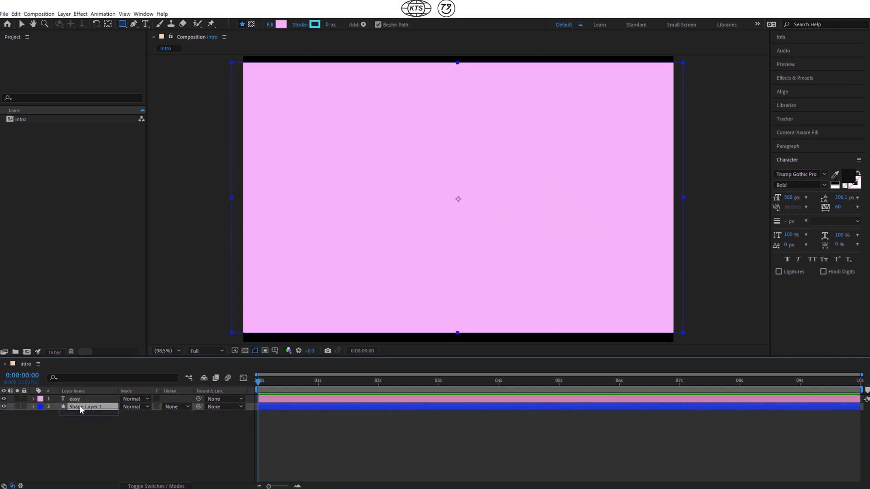
drag(75, 399, 82, 410)
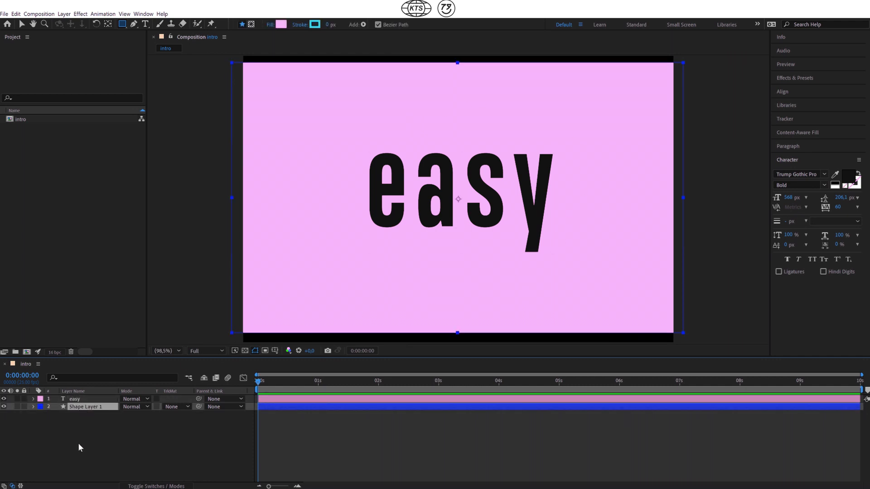
Select the "easy" text layer and expand its Transform properties in the timeline
key(ctrl+Up)
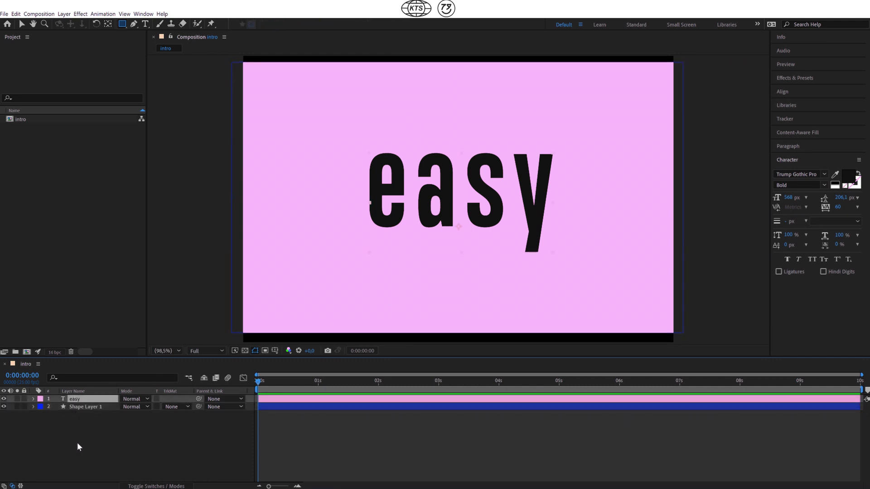
click(33, 398)
click(34, 400)
click(33, 400)
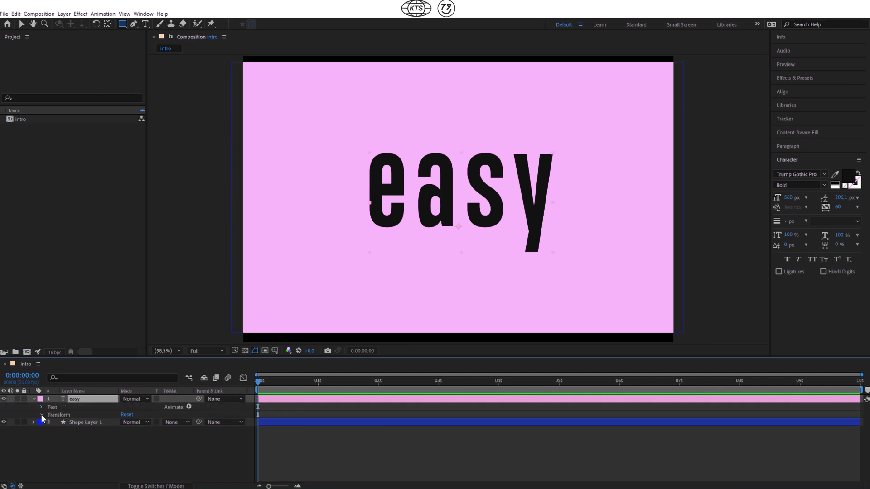
click(41, 415)
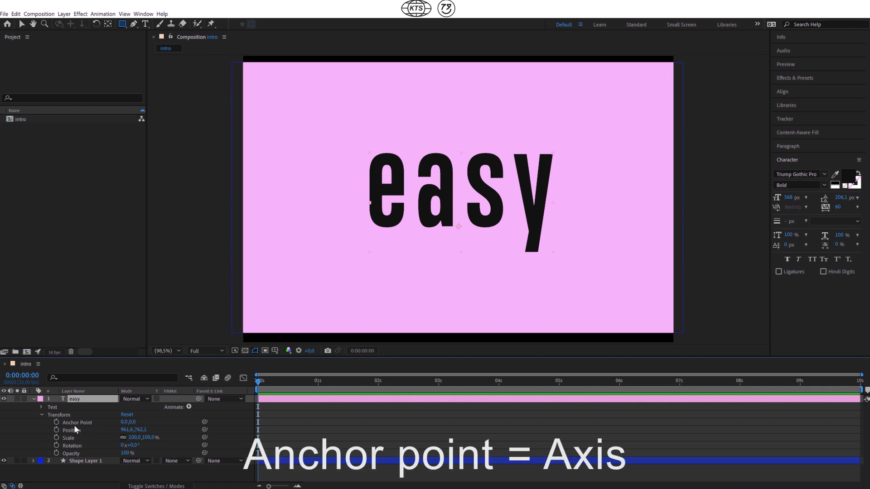
Examine the "easy" layer's Anchor Point, Position, Scale, Rotation and Opacity properties, and collapse the Transform group
click(69, 423)
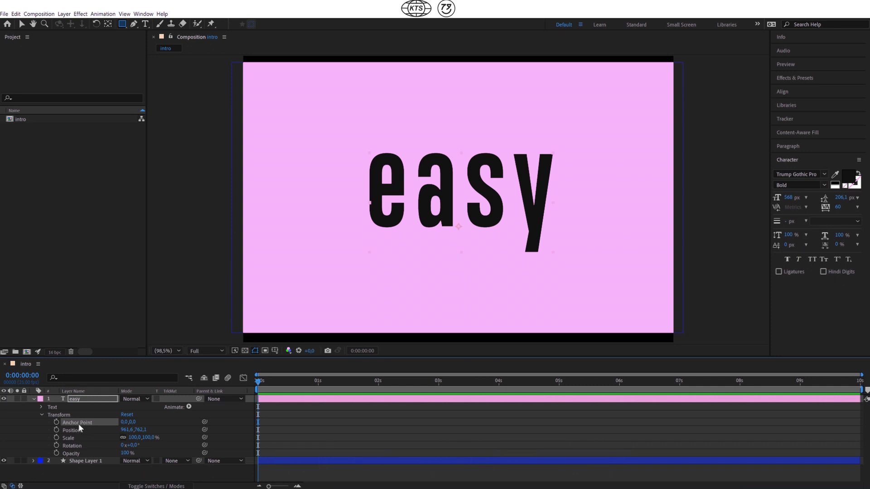
click(72, 431)
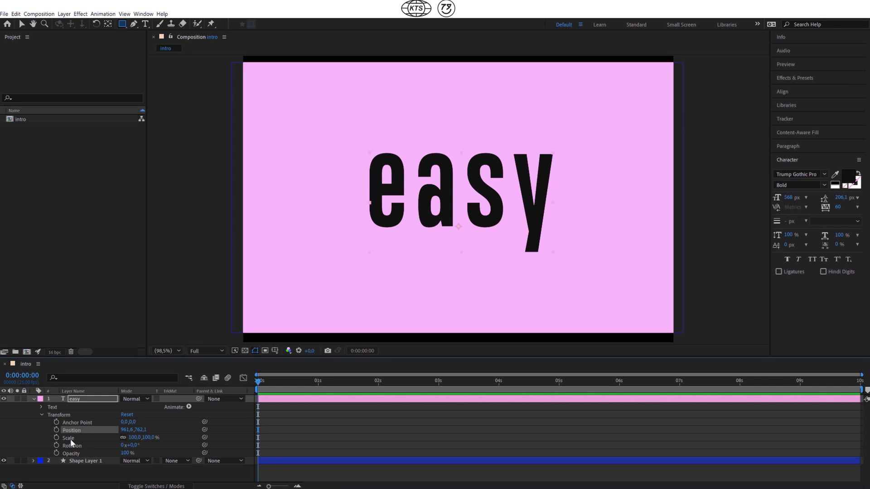
click(69, 439)
click(70, 454)
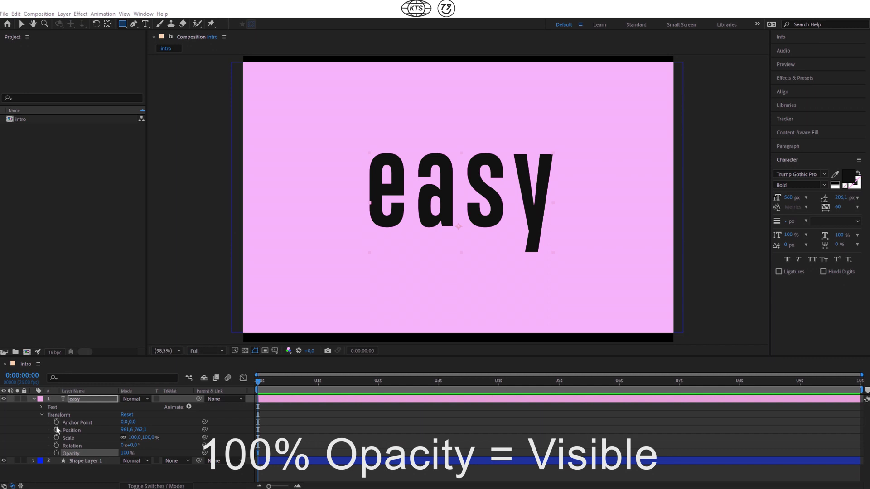
click(70, 429)
click(70, 439)
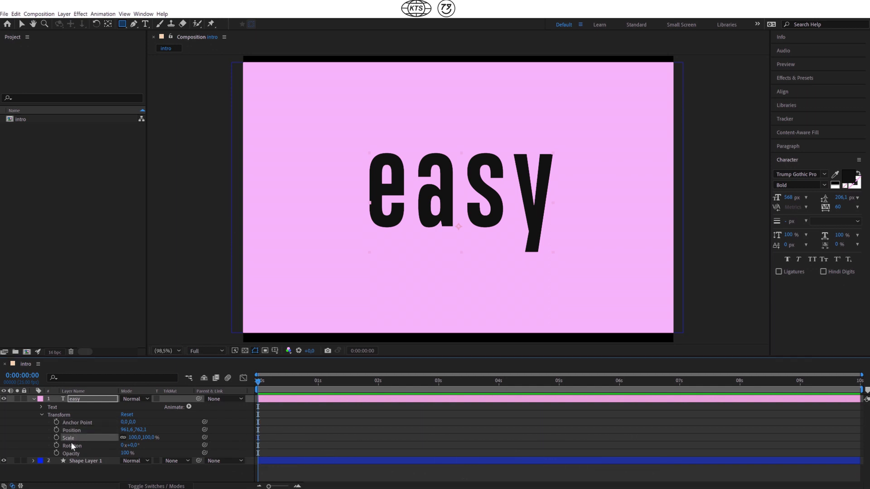
click(70, 447)
click(59, 454)
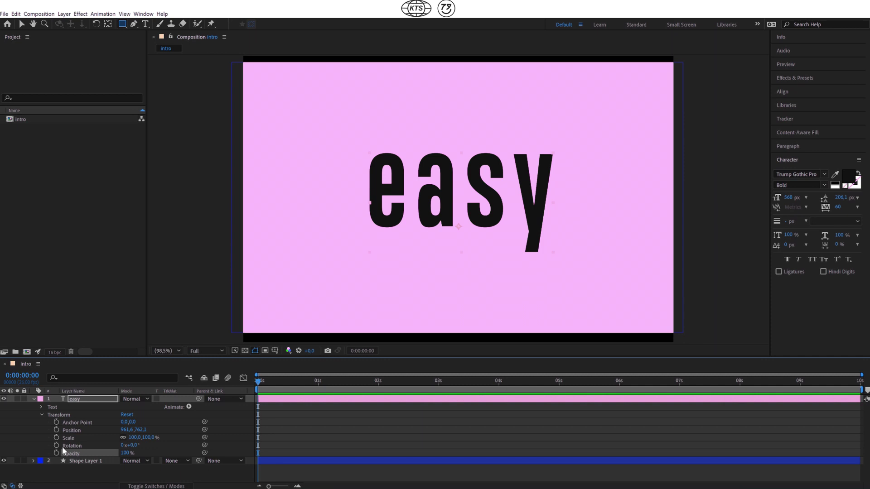
click(64, 422)
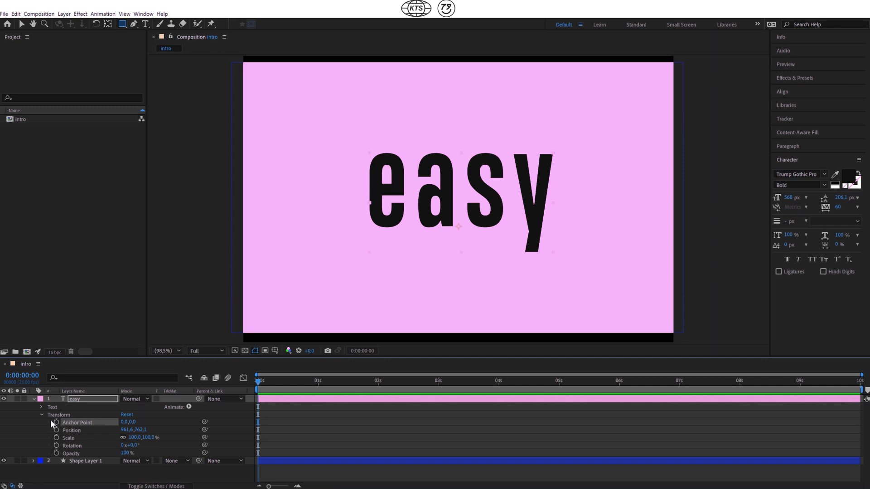
click(42, 416)
click(63, 432)
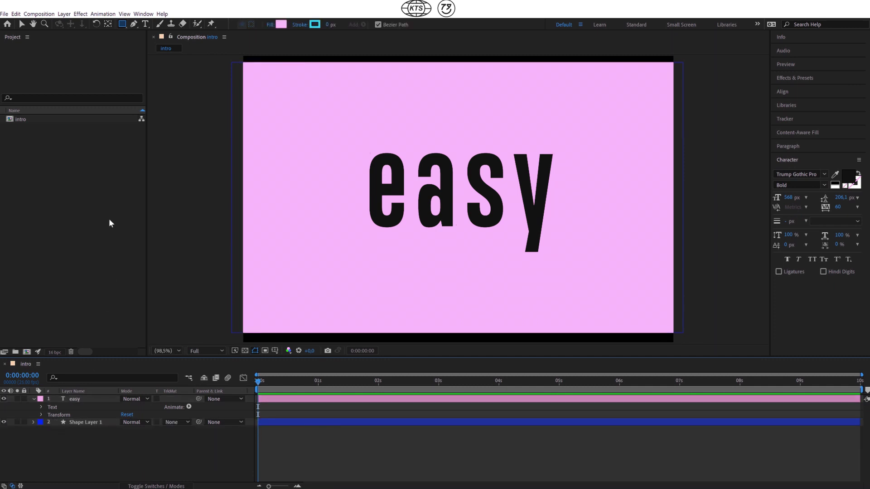
Activate the Ellipse tool and set the shape fill colour to white
click(123, 24)
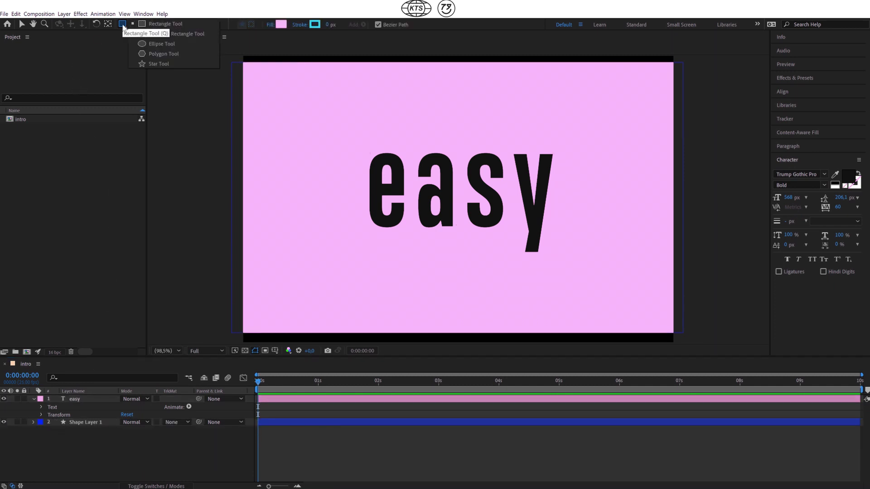
click(140, 43)
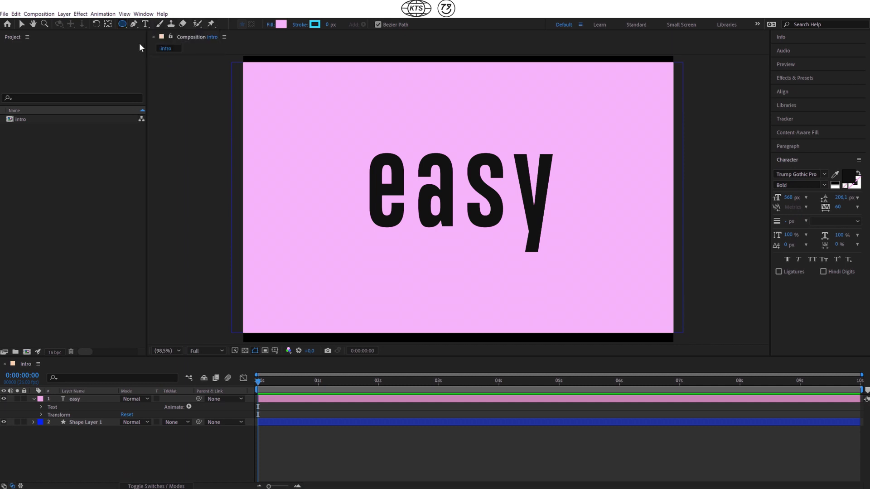
click(282, 25)
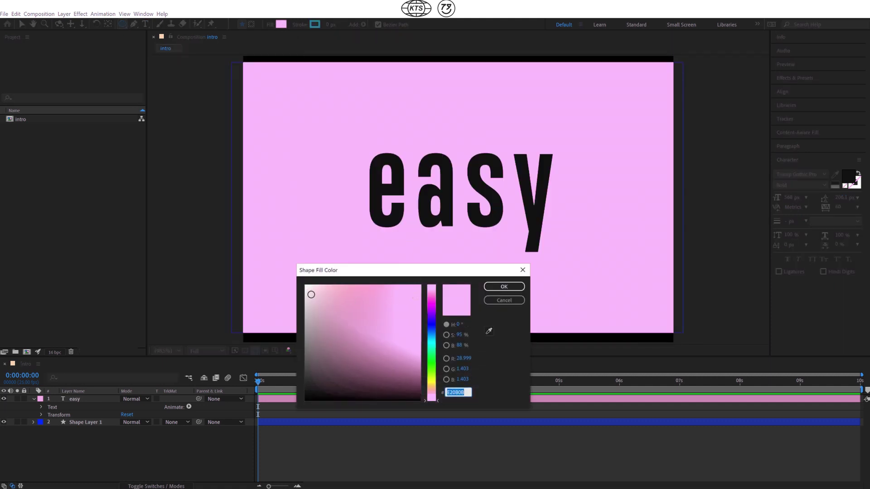
key(Escape)
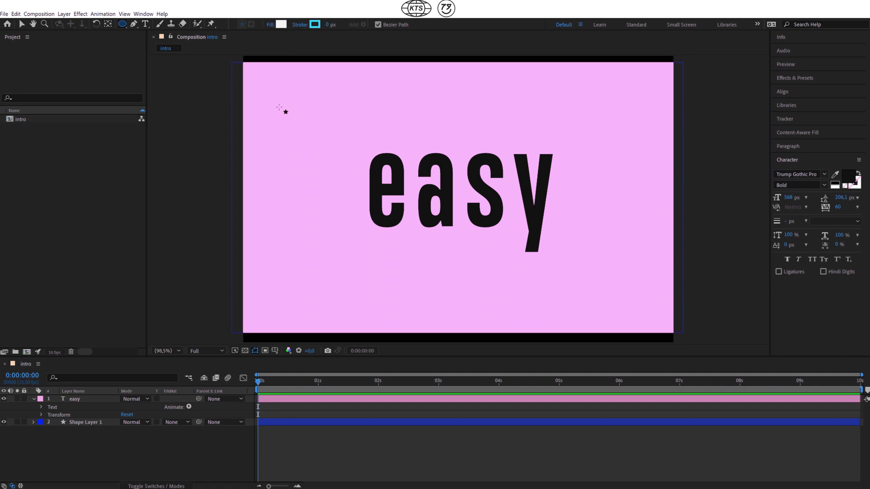
Draw a white circle in the composition's upper-left area overlapping the "e", and expand the new shape layer's Transform properties
mouse_move(272, 99)
mouse_down()
mouse_move(328, 140)
mouse_move(359, 179)
mouse_move(398, 195)
mouse_up()
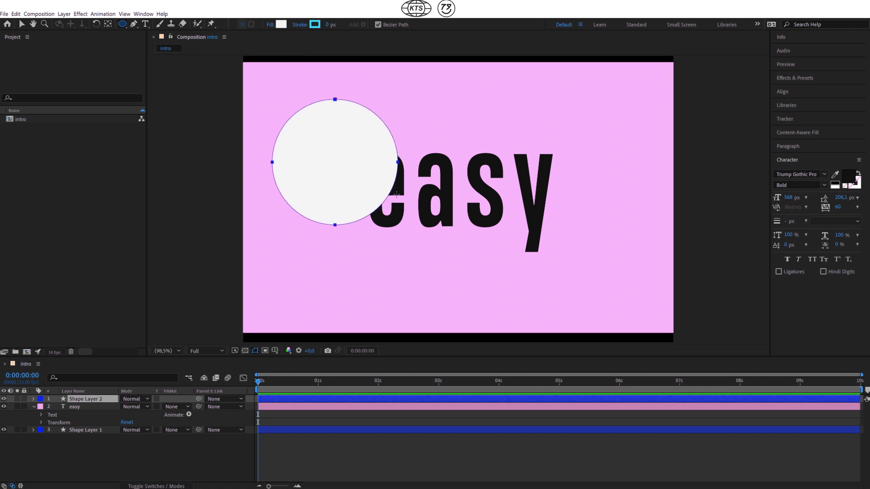
click(83, 398)
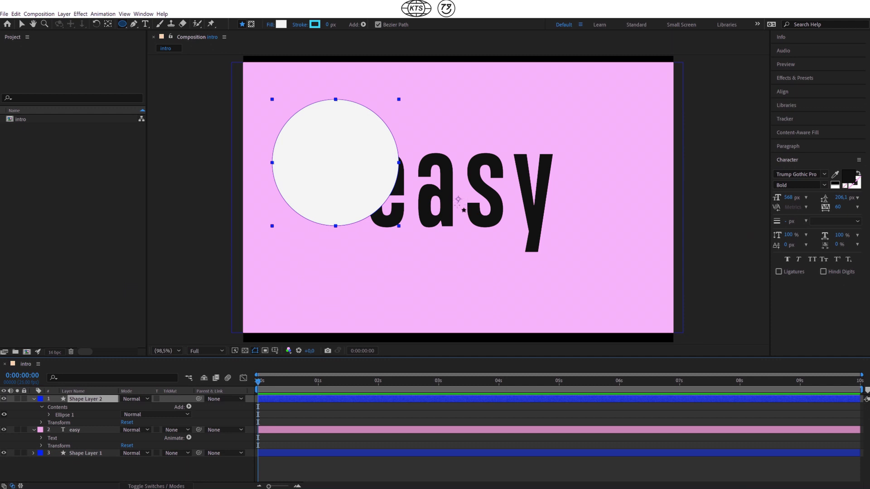
click(42, 423)
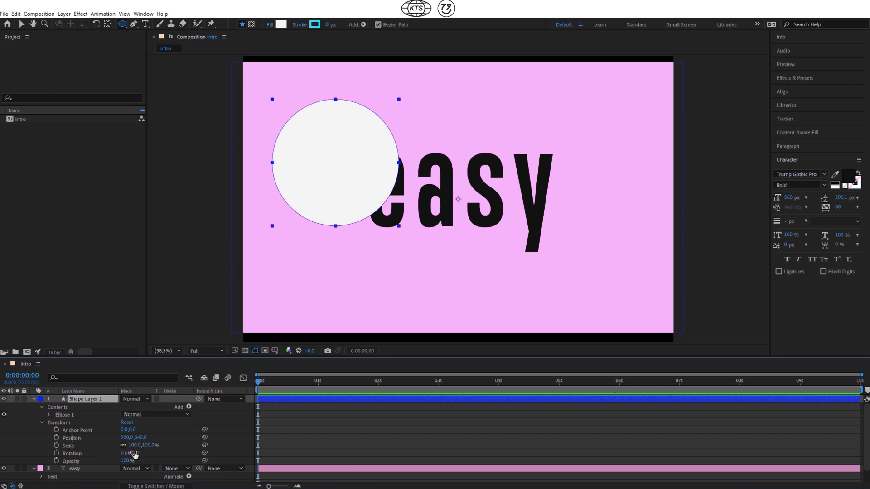
Set the circle layer's rotation to 139° and its scale to 76%
drag(133, 453, 189, 439)
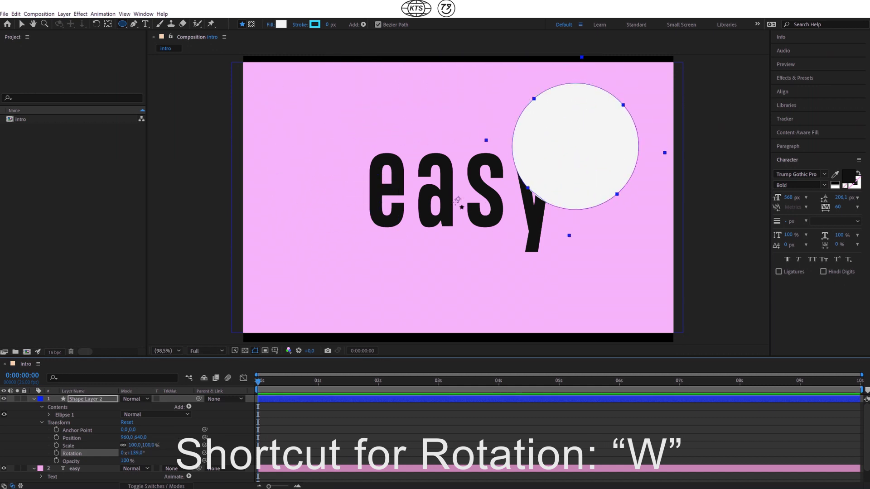
click(68, 445)
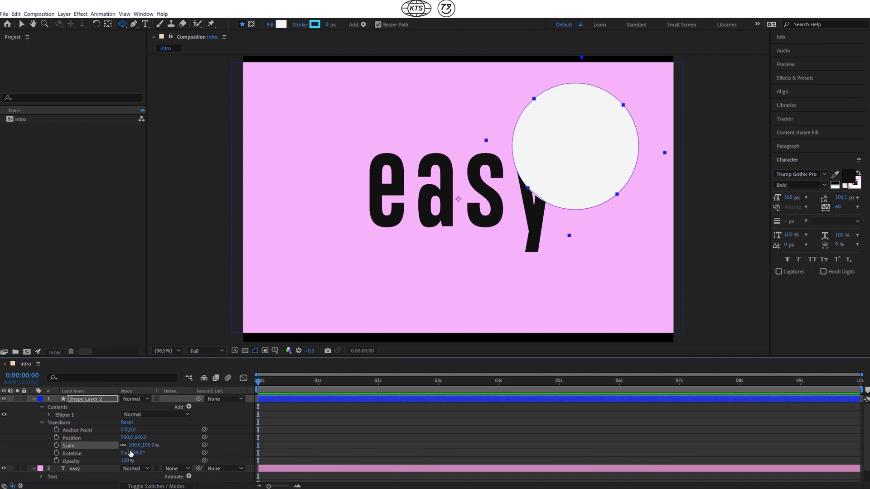
mouse_move(134, 445)
mouse_down()
mouse_move(121, 445)
mouse_move(142, 445)
mouse_move(127, 446)
mouse_up()
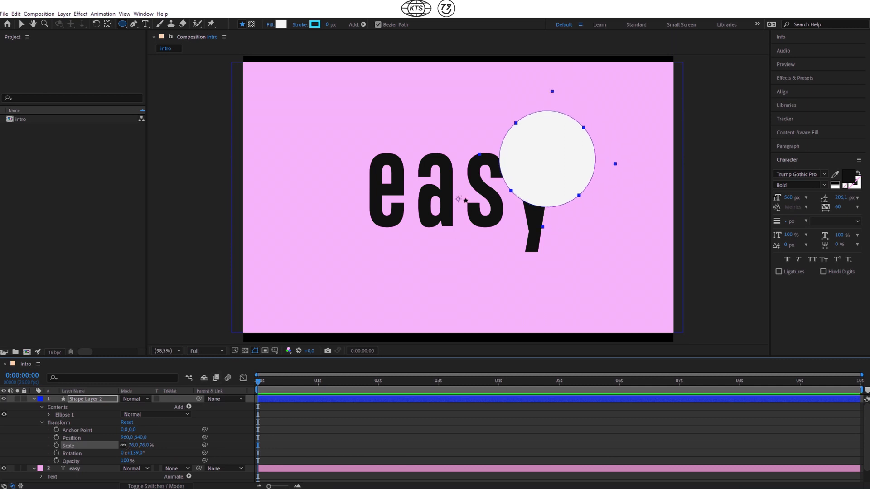
click(86, 399)
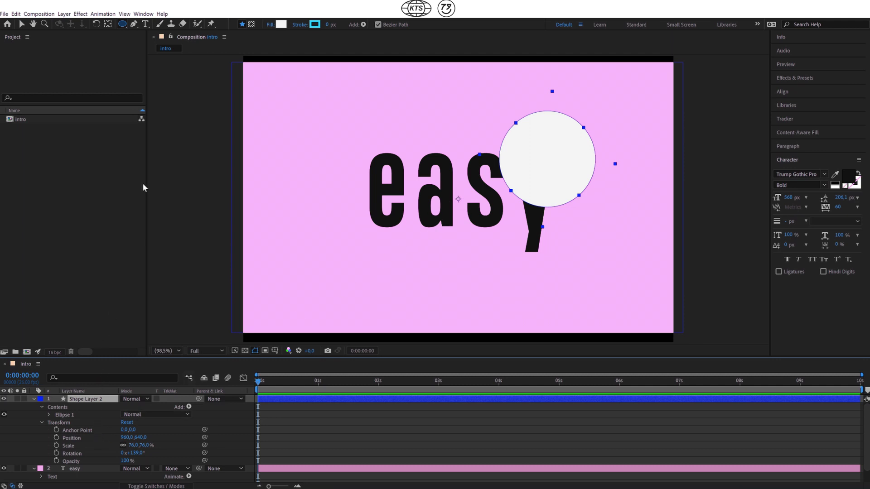
Use the Pan Behind tool to move Shape Layer 2's anchor point, and centre it exactly in the white circle
click(109, 25)
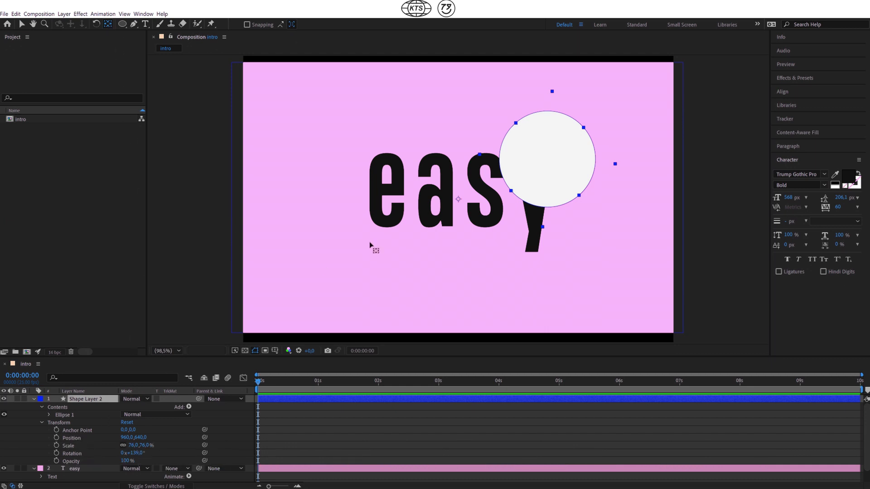
drag(458, 199, 470, 181)
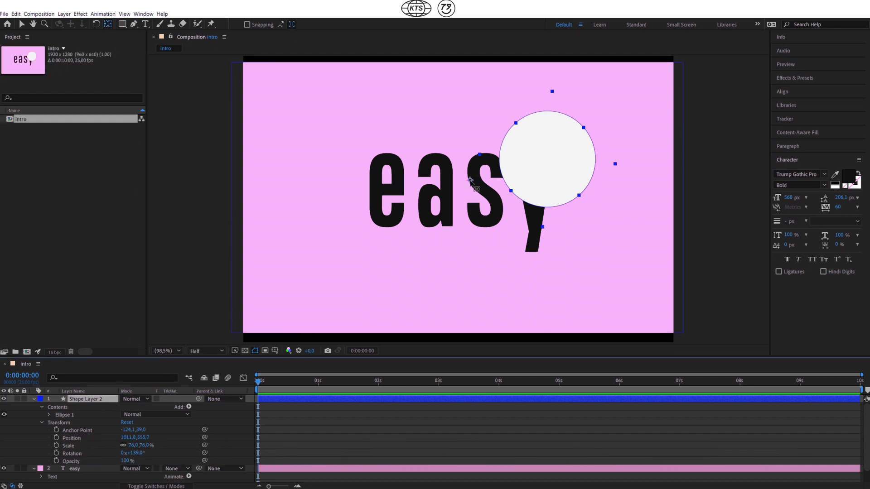
drag(470, 180, 548, 162)
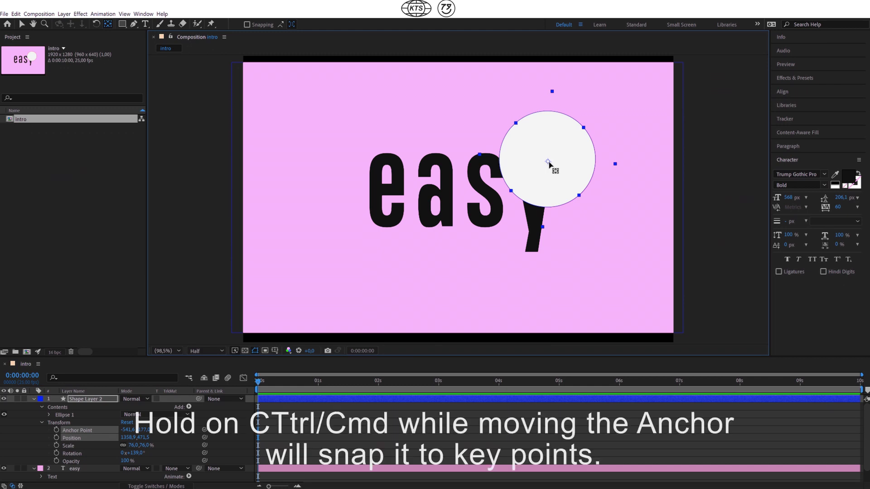
mouse_move(548, 163)
mouse_down()
mouse_move(510, 194)
mouse_move(481, 160)
mouse_move(525, 122)
mouse_move(549, 177)
mouse_move(548, 165)
mouse_up()
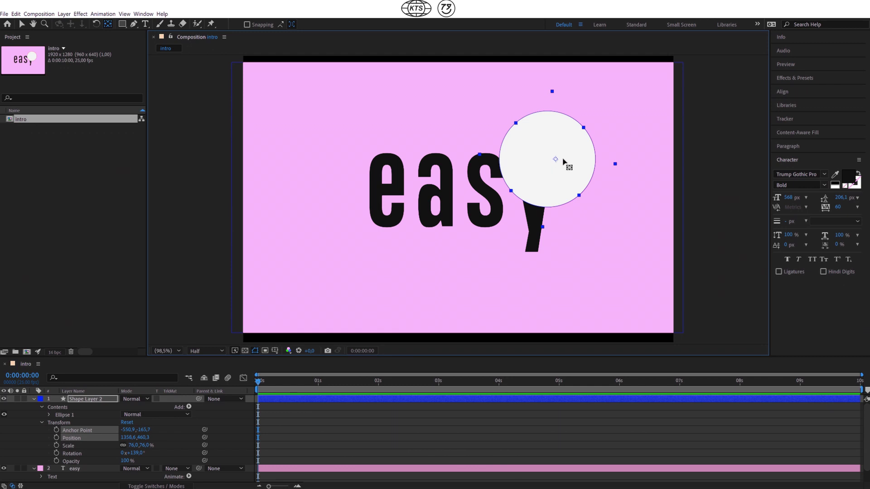
drag(563, 159, 575, 172)
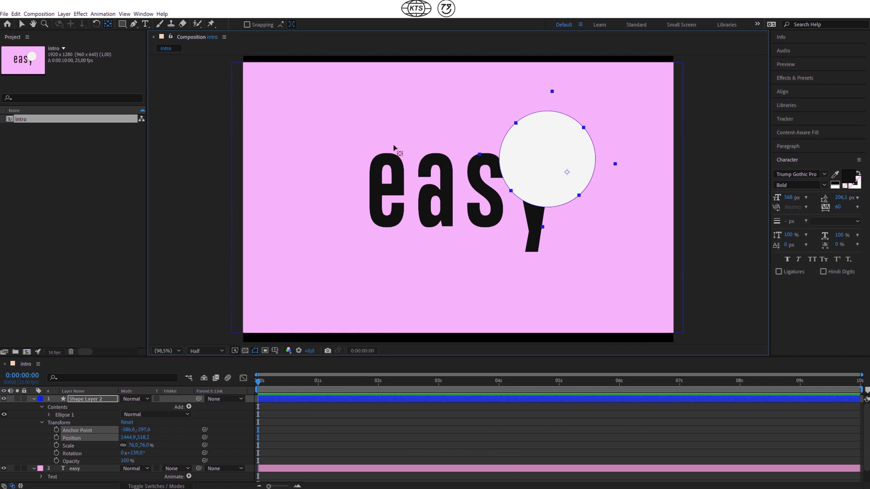
ctrl+double_click(108, 26)
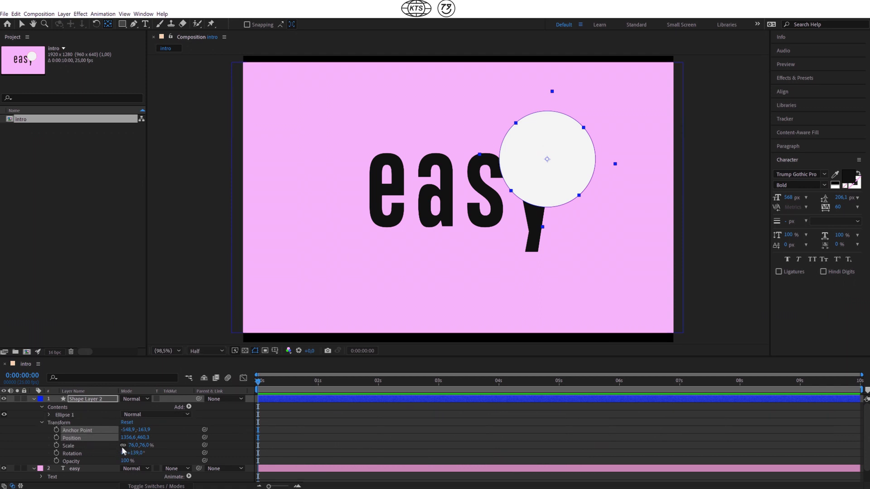
Try scaling the circle down to 67% about its centred anchor point
click(68, 445)
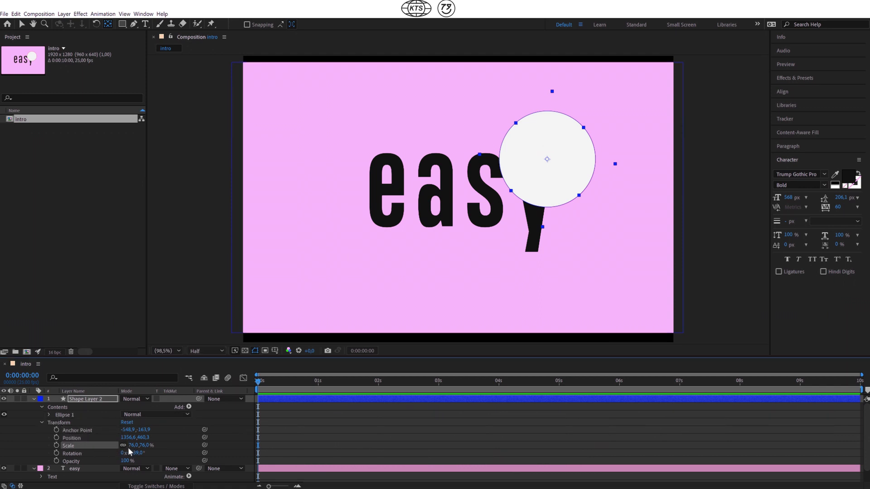
drag(135, 446, 127, 446)
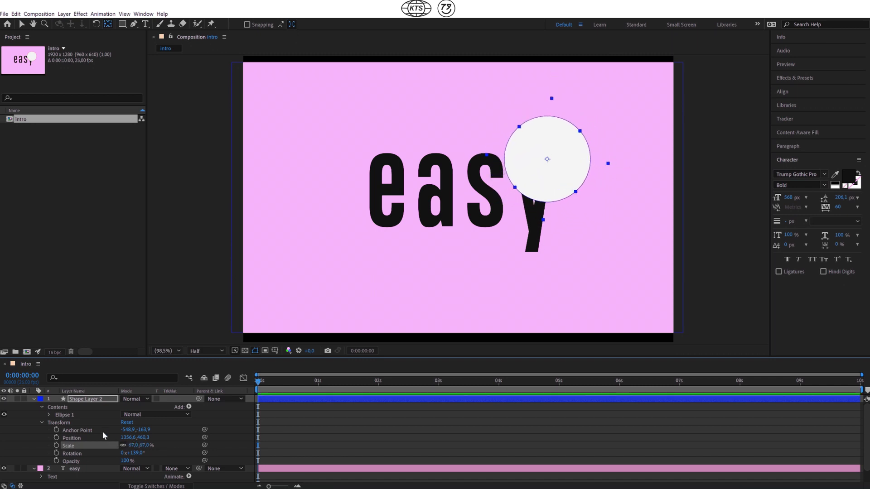
click(41, 423)
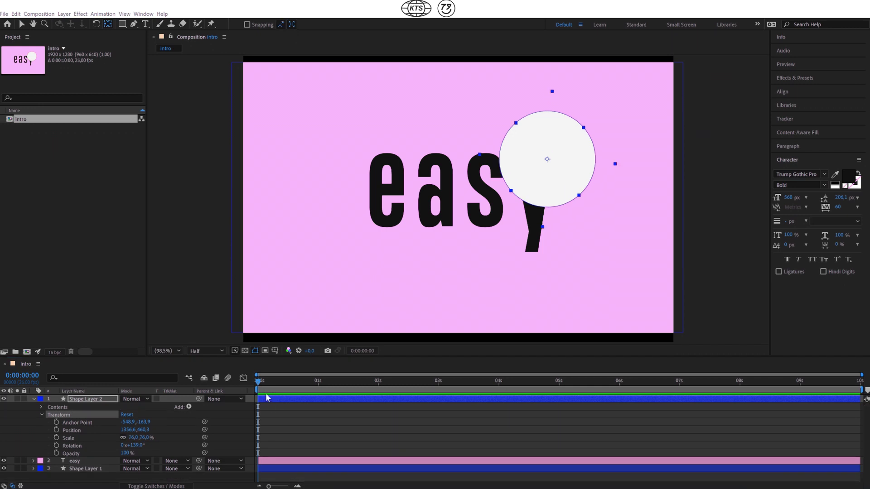
Animate the circle's Position with a keyframe at 0 s and another at 3 s, moved below and left of the text to about 336, 896
click(56, 429)
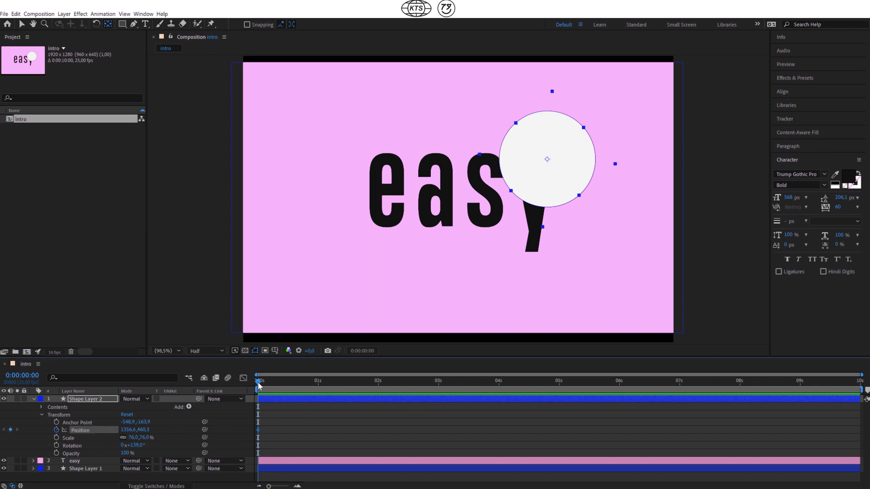
drag(258, 383, 279, 383)
drag(277, 384, 436, 385)
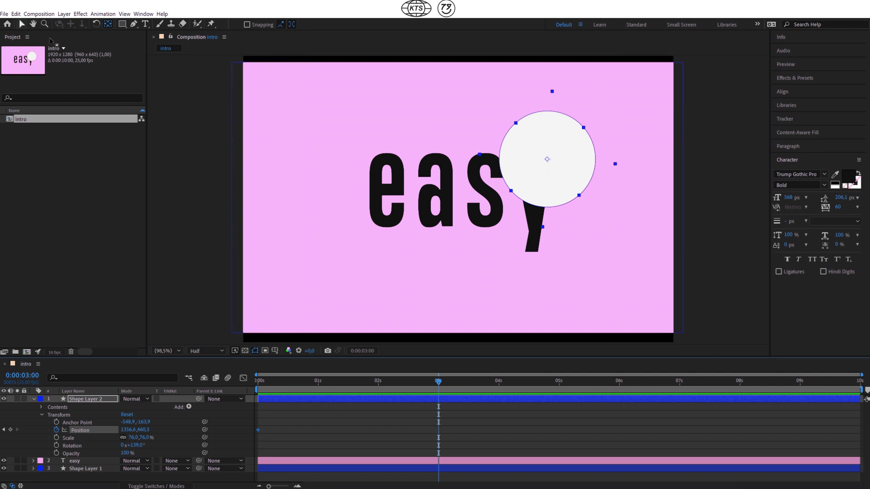
click(20, 27)
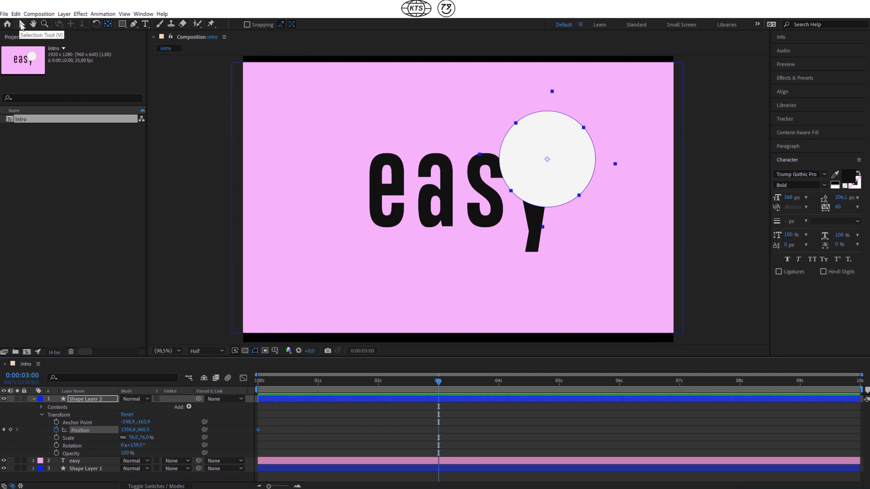
click(561, 153)
drag(561, 153, 336, 248)
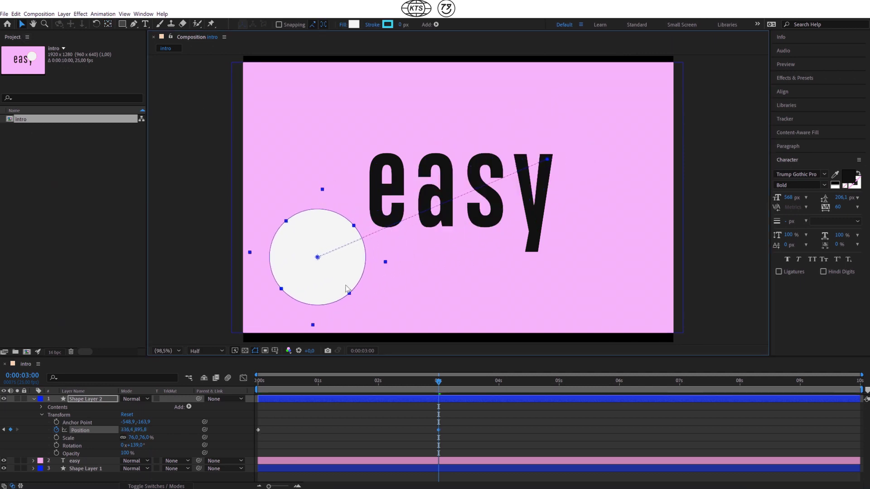
click(421, 436)
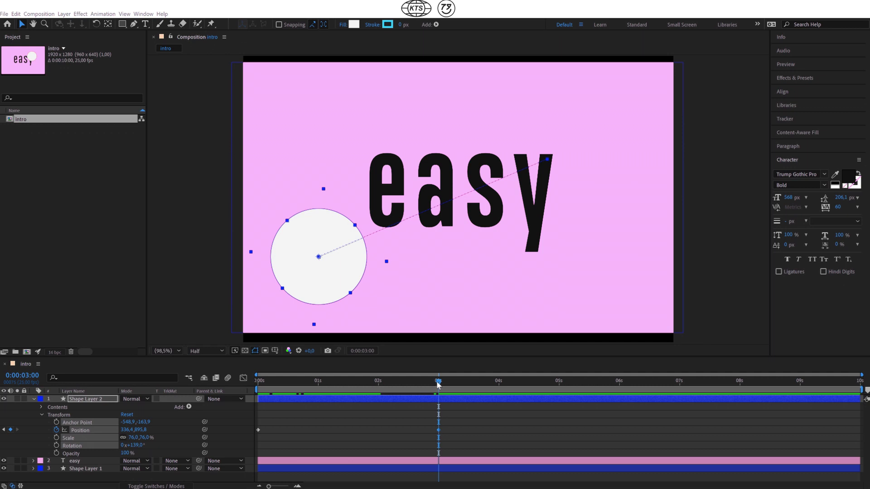
Scrub through the position animation and add a keyframe at 0:00:01:17 with the circle shifted to about 737, 704
drag(427, 384, 327, 413)
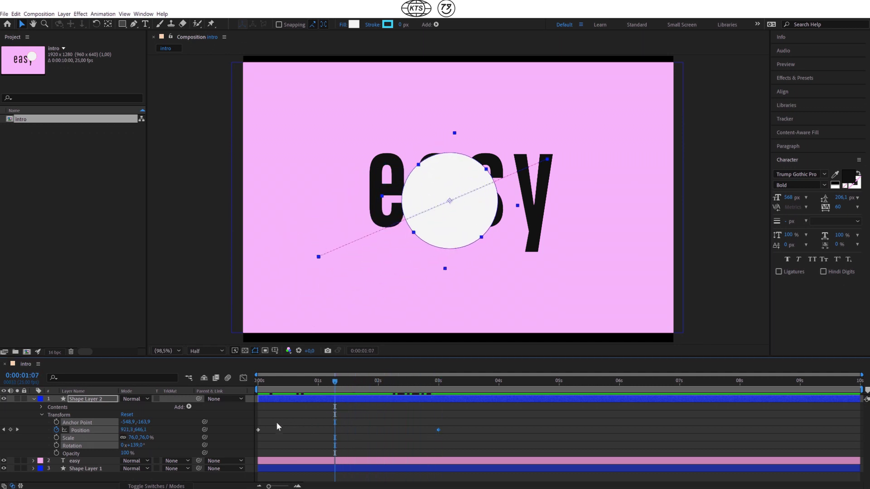
click(258, 430)
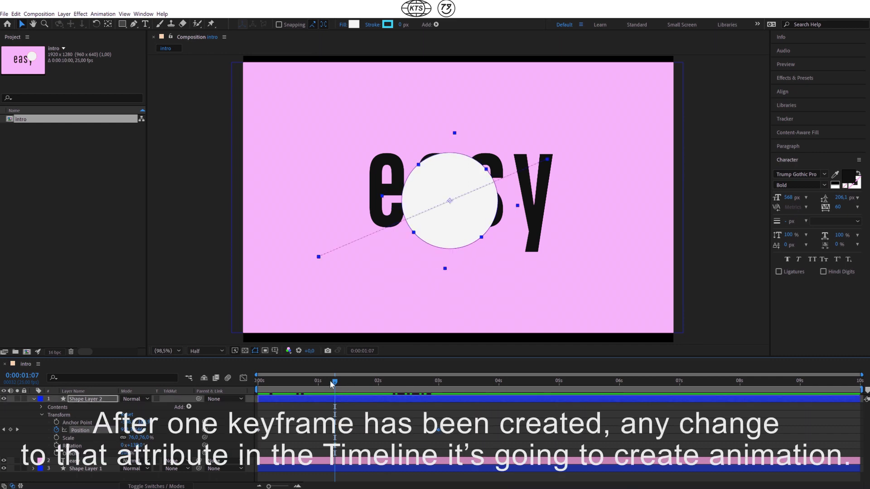
drag(330, 381, 360, 391)
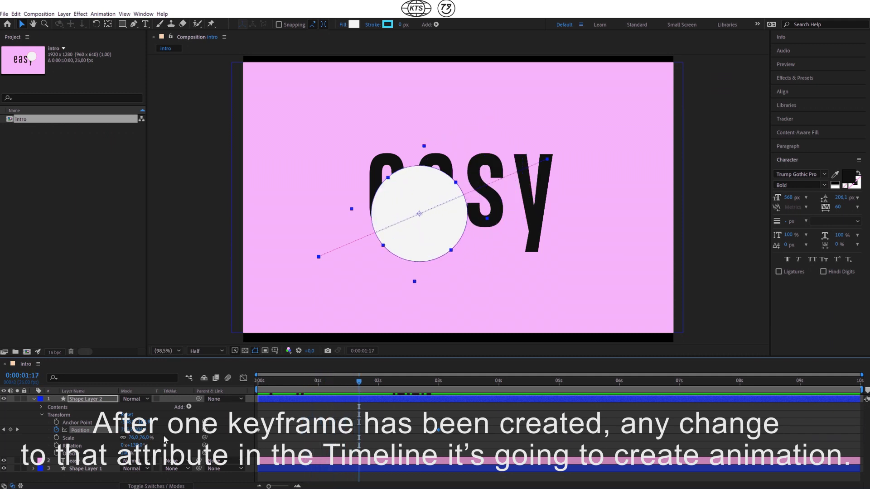
drag(125, 429, 199, 424)
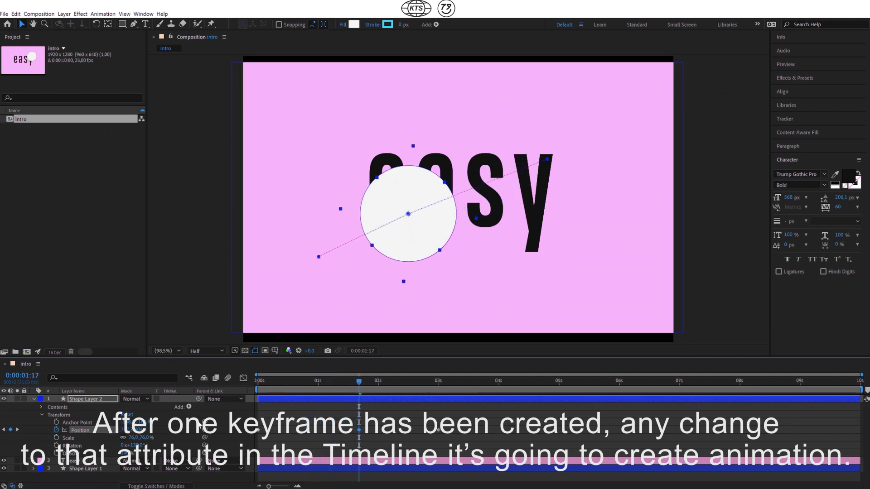
Slide the first and middle Position keyframes along the timeline, leaving them near 0 s and between 1 s and 2 s
drag(371, 426, 362, 440)
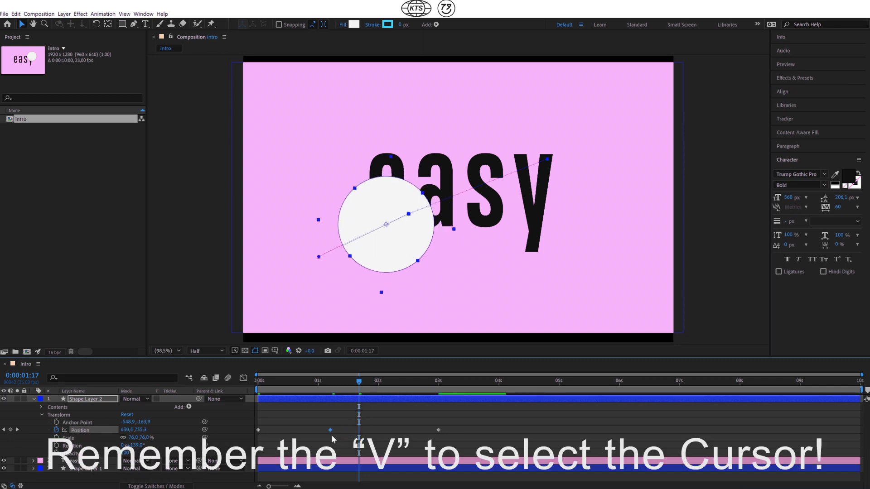
mouse_move(359, 434)
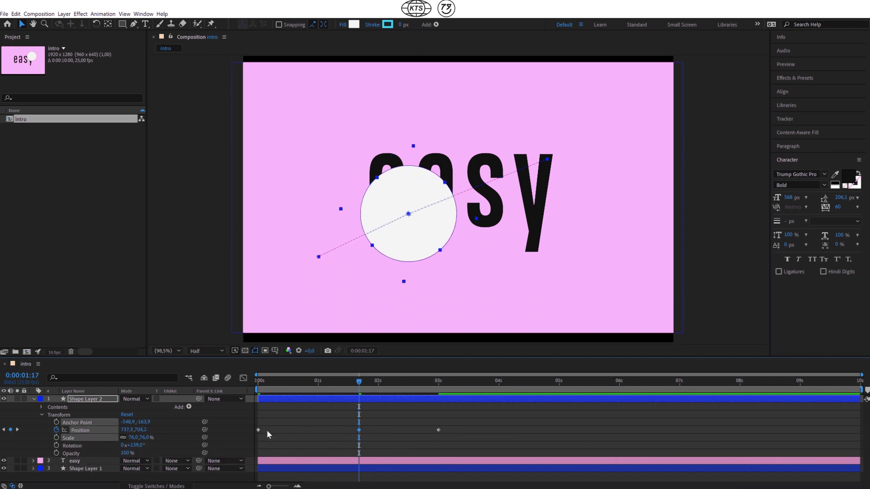
drag(258, 429, 283, 430)
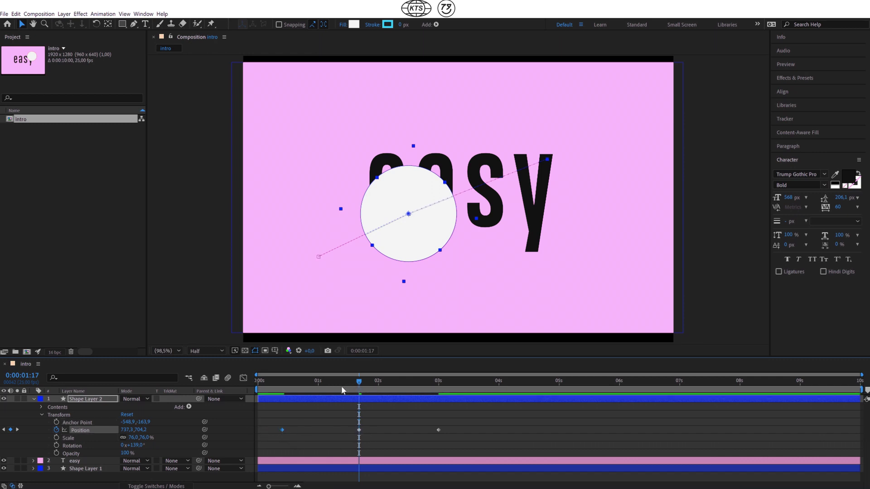
drag(341, 386, 308, 390)
drag(358, 430, 321, 432)
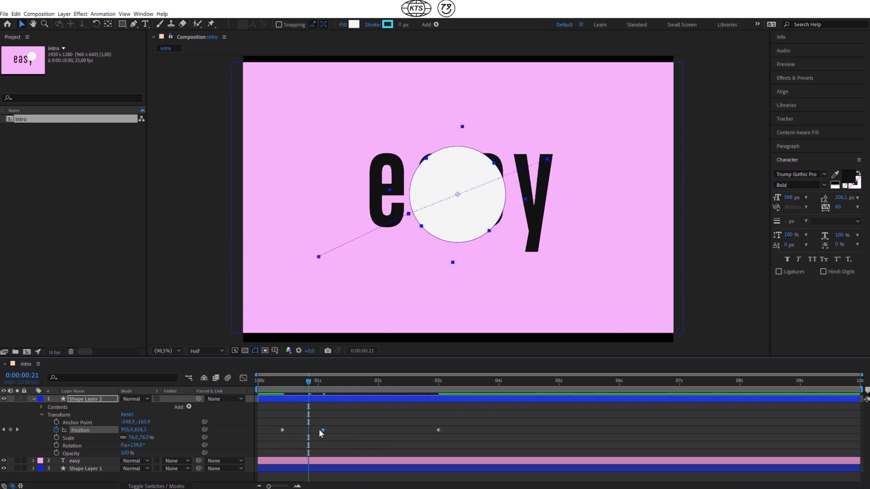
drag(322, 429, 361, 430)
drag(282, 431, 261, 431)
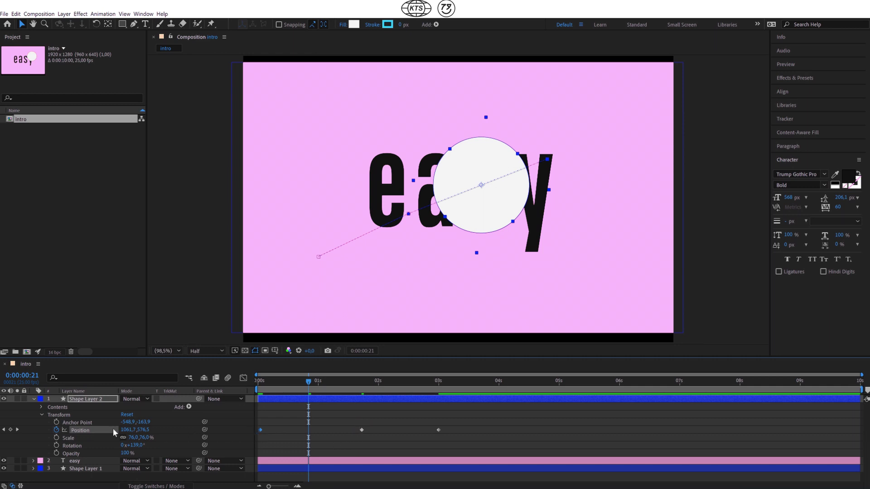
Animate the circle's Scale with a keyframe aligned to the first Position keyframe and another at 0:00:01:02 shrunk to about 52%
drag(316, 387, 323, 388)
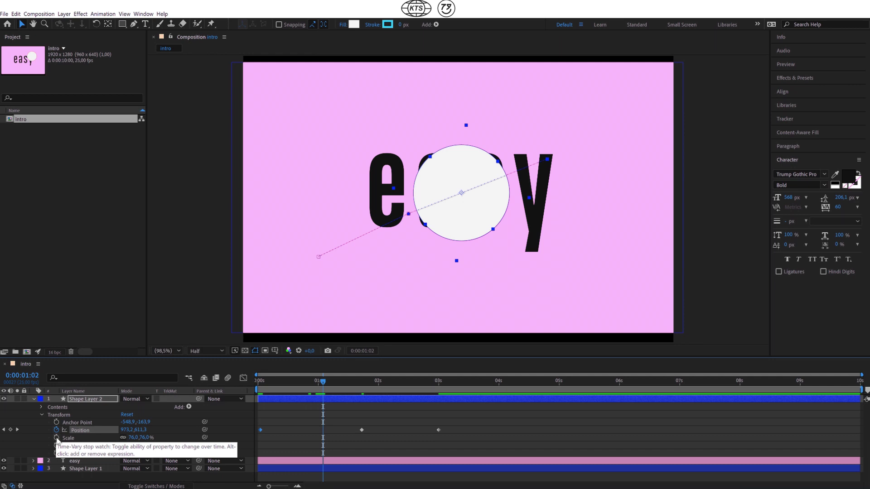
click(56, 438)
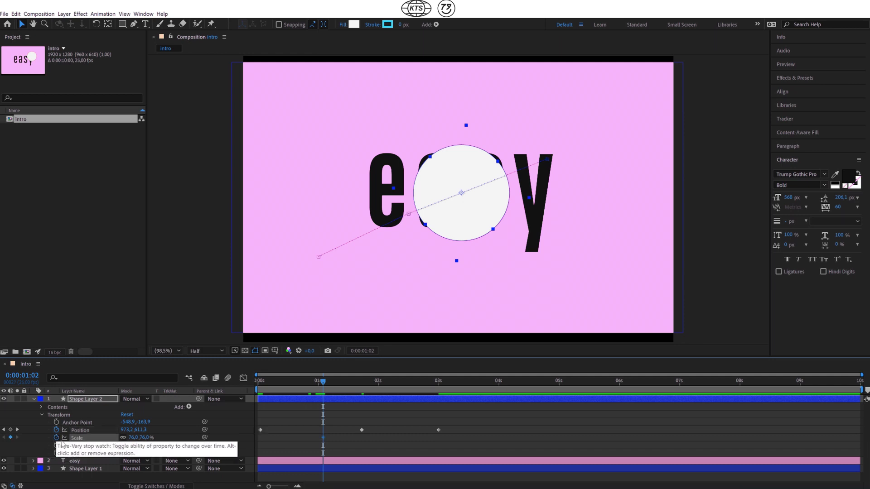
drag(322, 437, 260, 437)
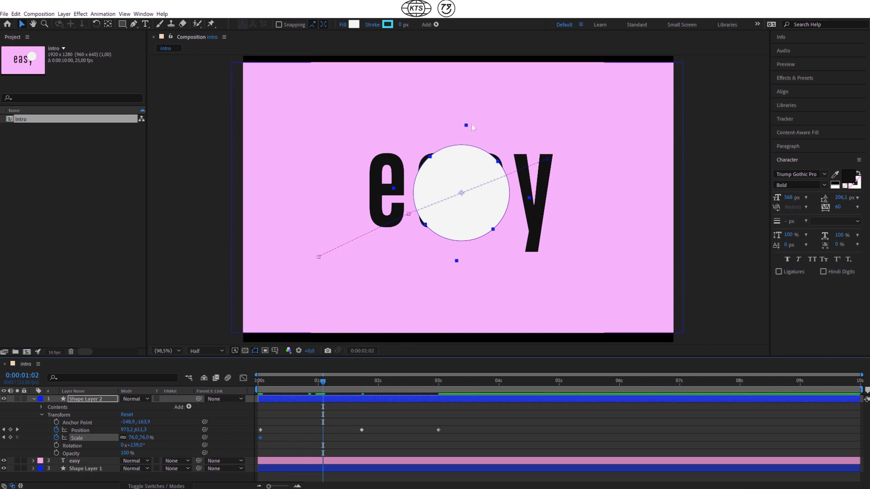
drag(466, 127, 465, 150)
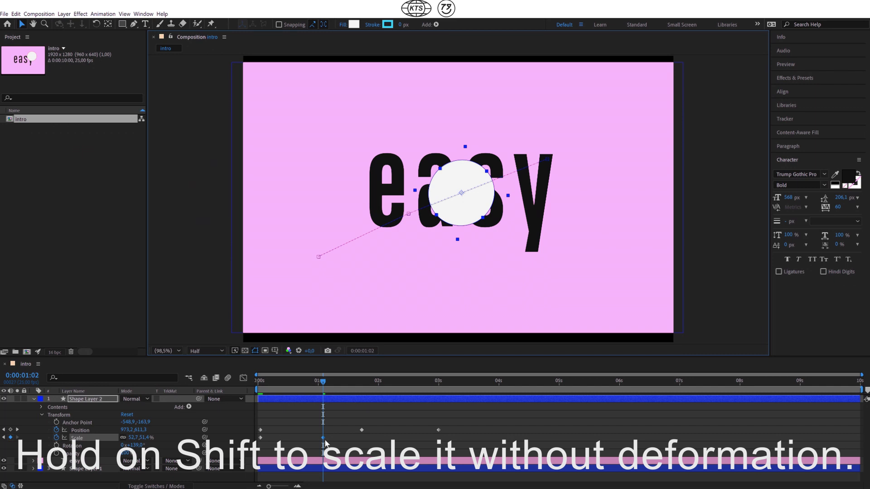
click(324, 443)
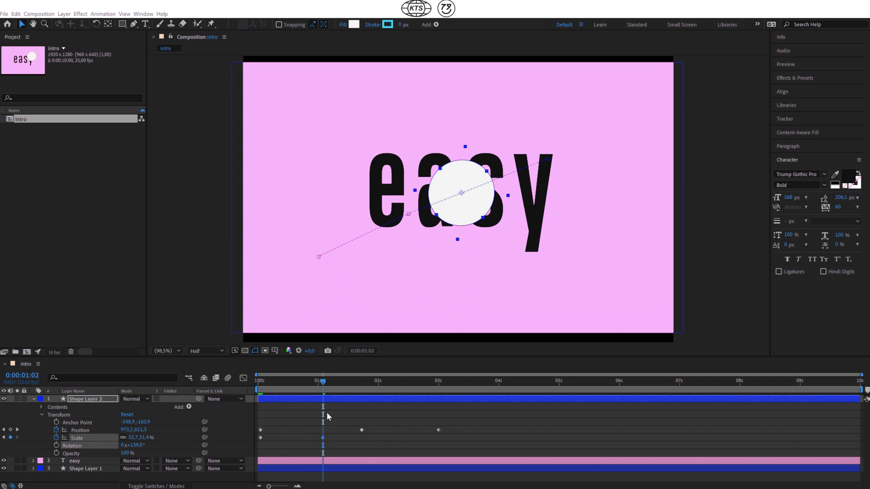
Shorten the work area so it ends just past the last Position keyframe, and scrub to 0:00:00:06
drag(323, 383, 286, 408)
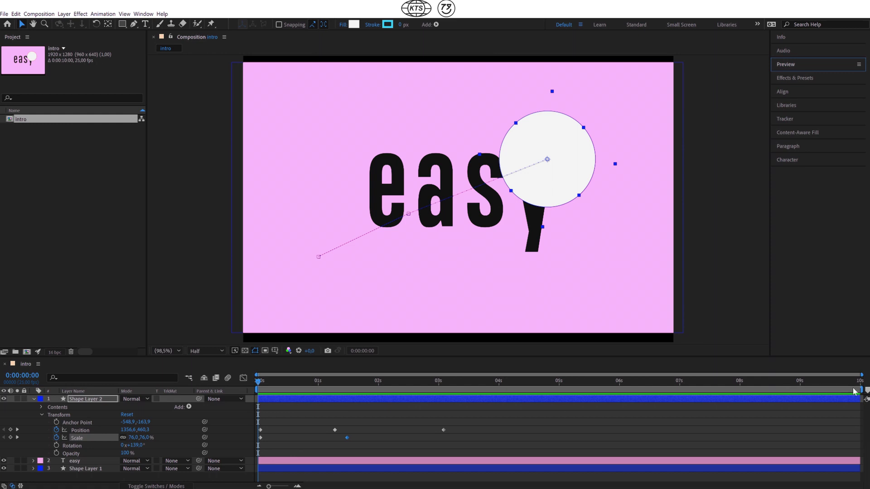
drag(860, 389, 461, 391)
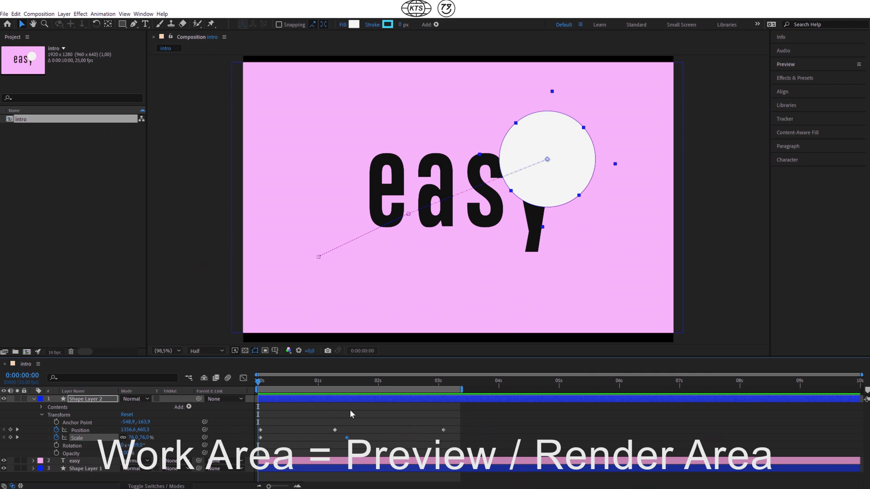
mouse_move(276, 385)
mouse_down()
mouse_move(294, 384)
mouse_move(272, 385)
mouse_up()
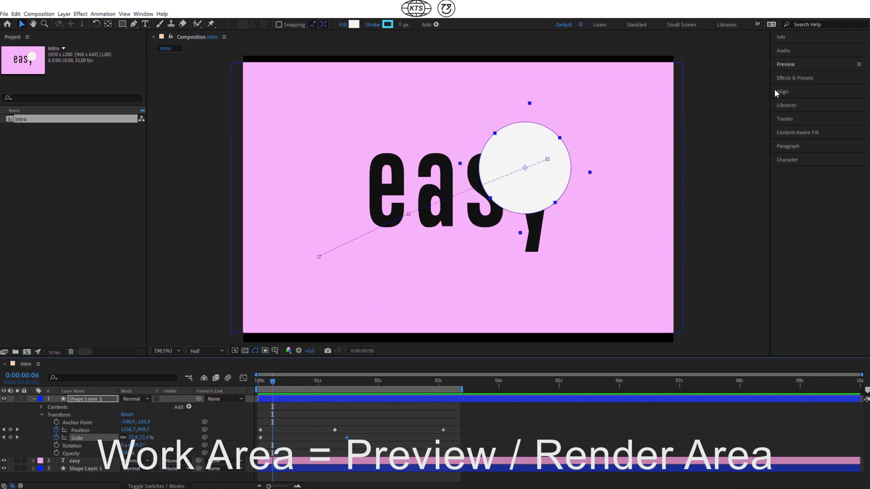
Open the Preview settings and keep the range on Work Area and playback starting from Current Time
click(787, 64)
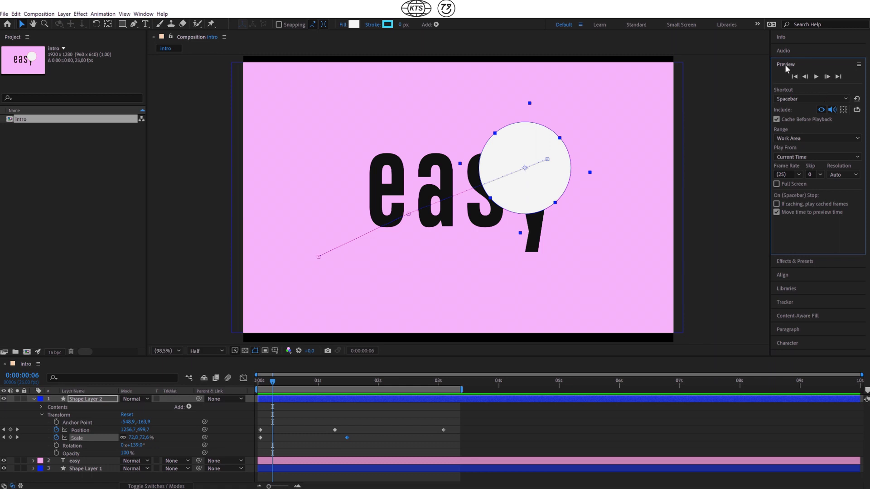
click(144, 14)
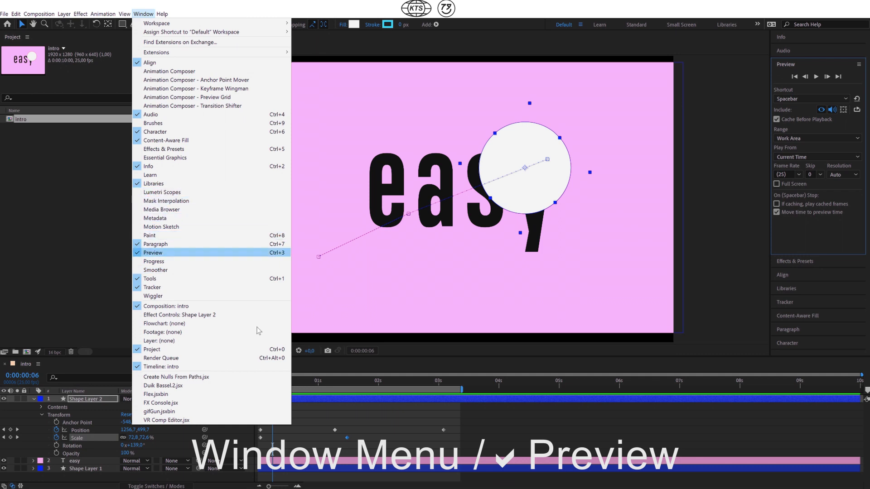
click(152, 252)
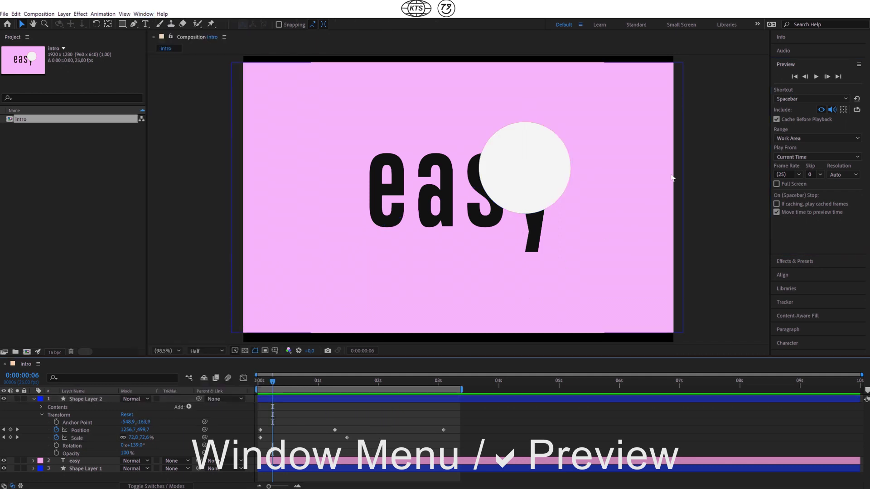
click(785, 138)
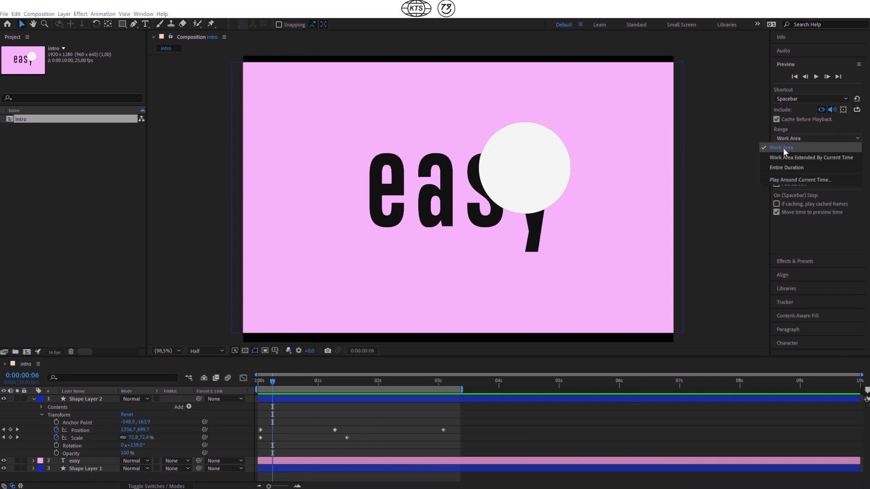
click(782, 147)
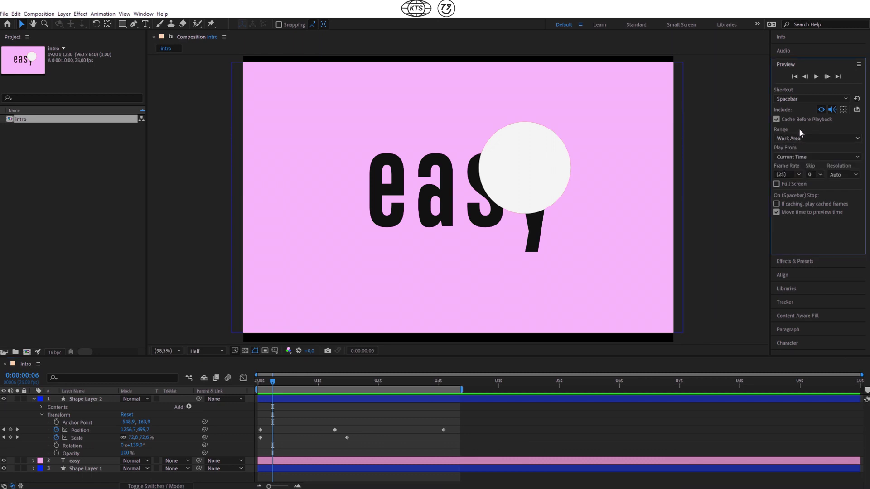
click(787, 157)
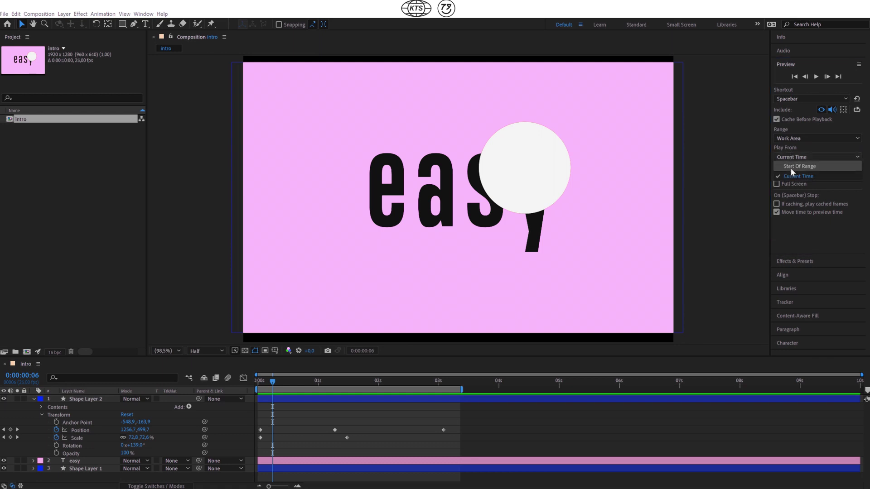
click(808, 149)
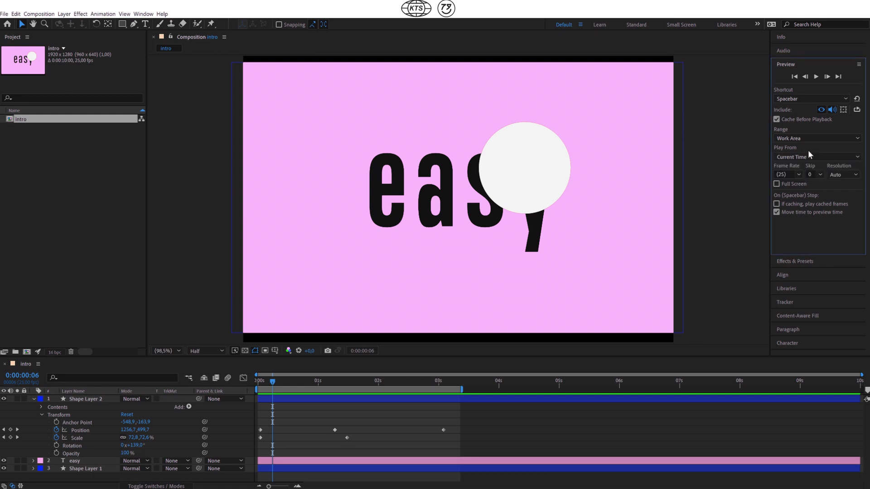
Enable full-screen preview, play the animation twice, and disable full-screen preview again
click(777, 184)
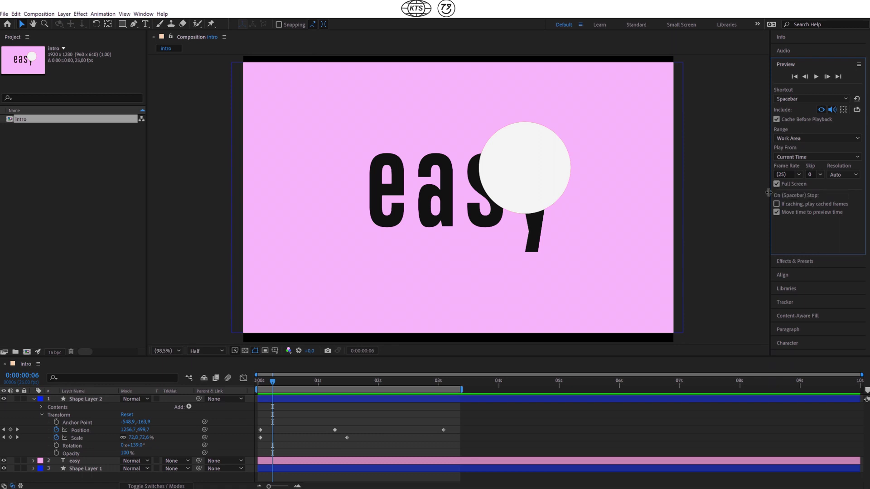
key(space)
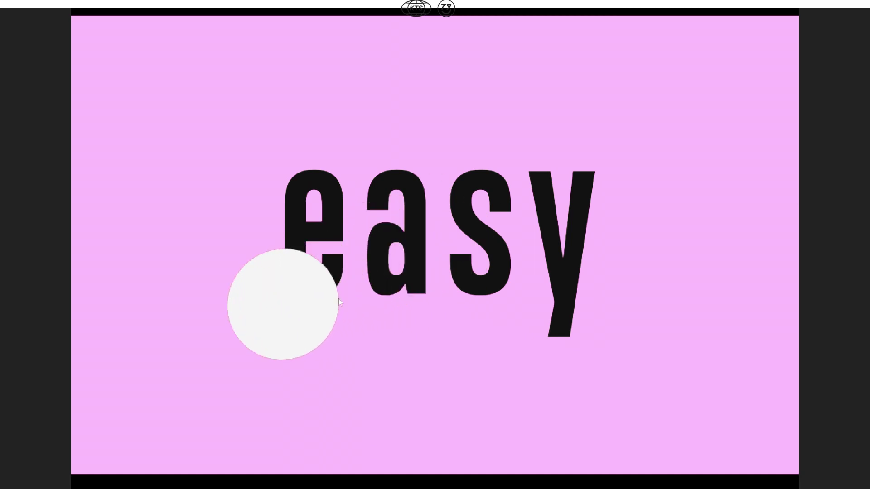
key(space)
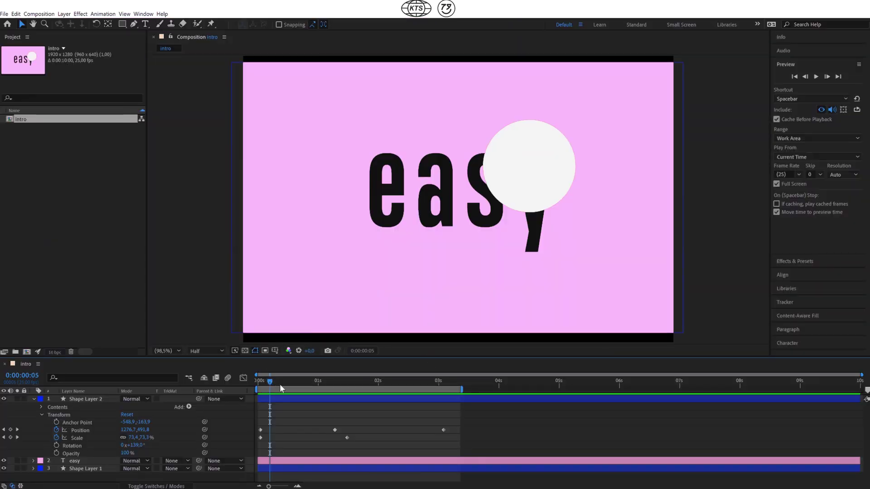
key(space)
key(space)
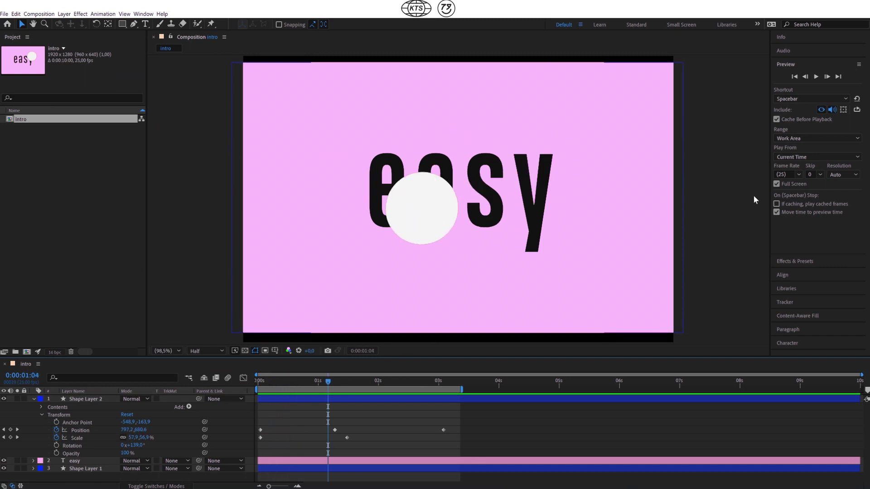
click(776, 184)
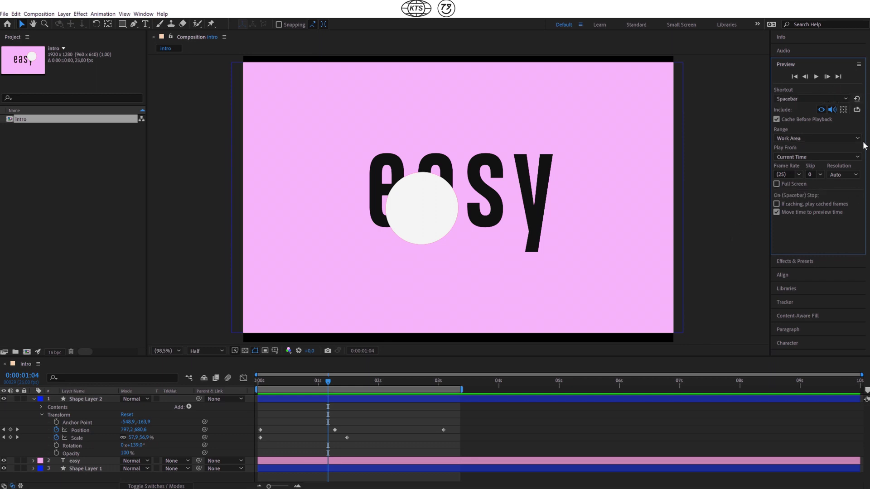
Mute audio in the preview and keep Spacebar as the playback shortcut
click(832, 111)
click(832, 111)
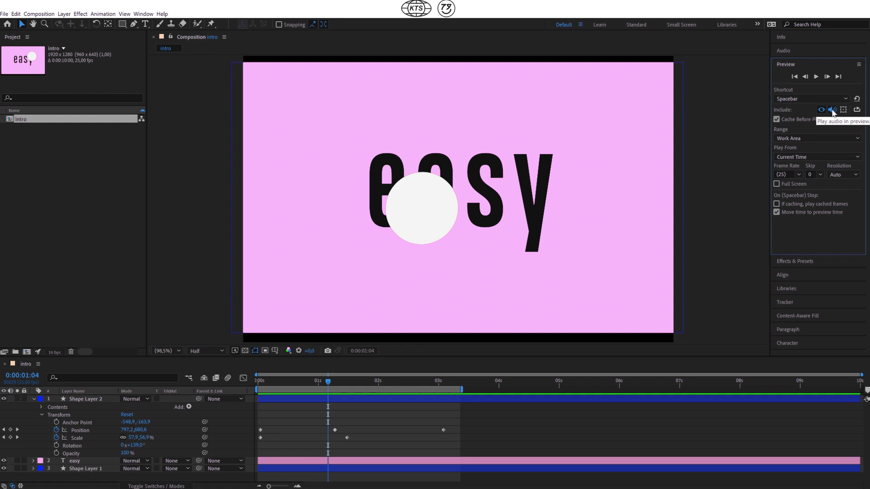
click(831, 112)
click(830, 111)
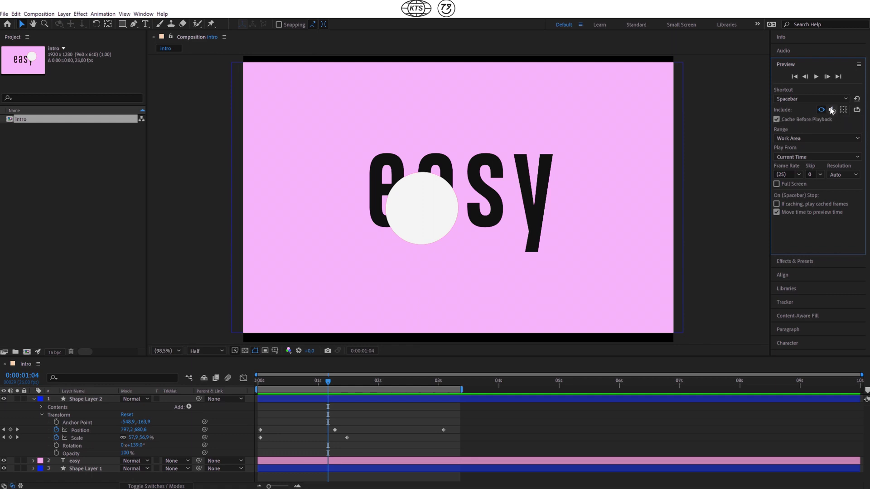
click(799, 99)
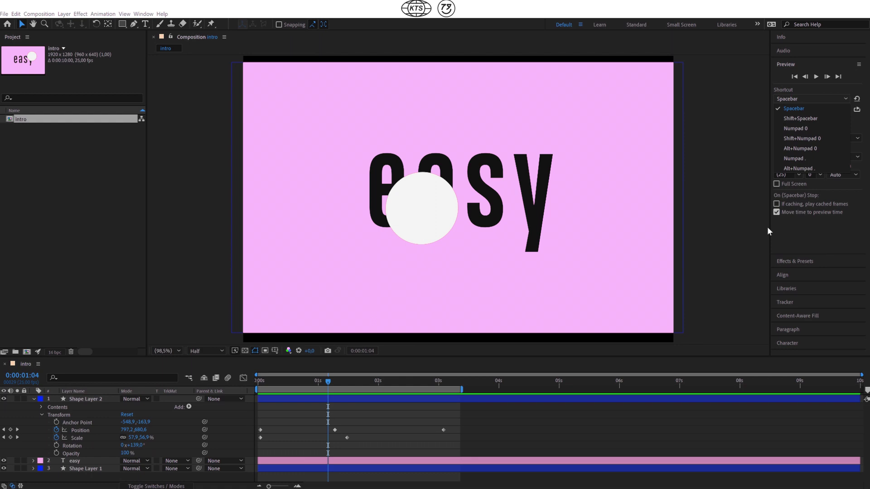
click(791, 96)
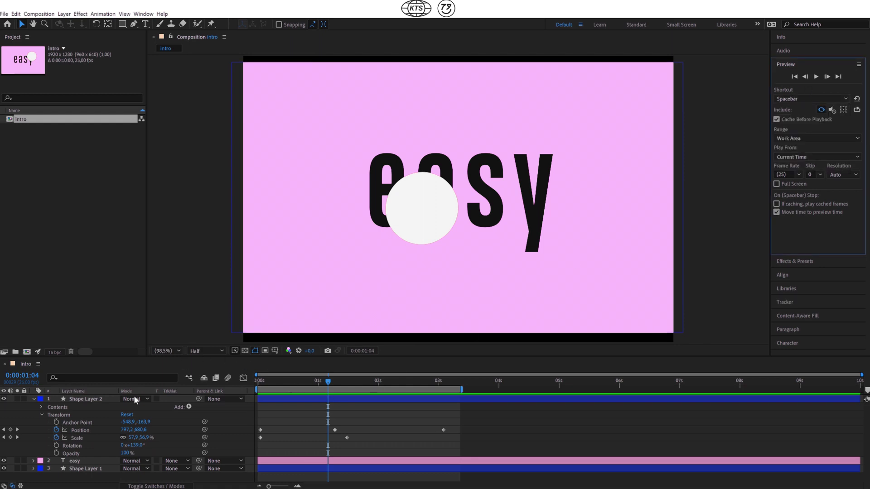
Scrub to 0:00:01:12 and play back the circle's Position and Scale animation
click(342, 383)
drag(282, 383, 347, 384)
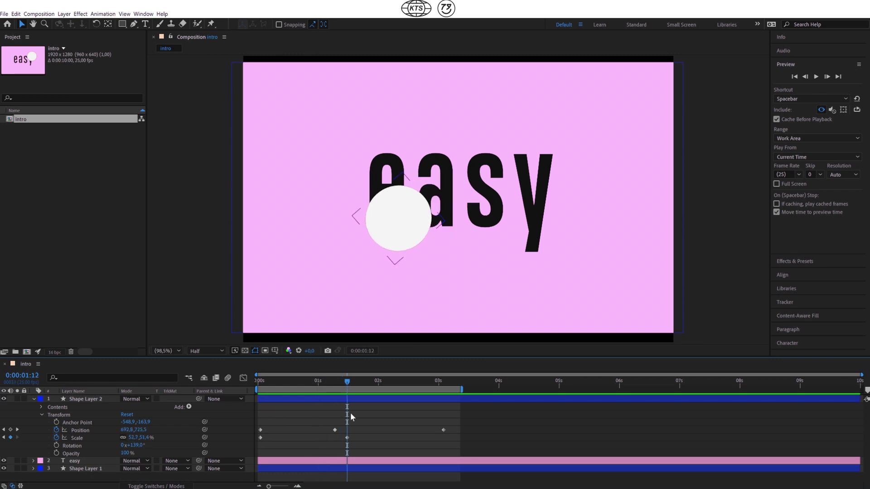
key(space)
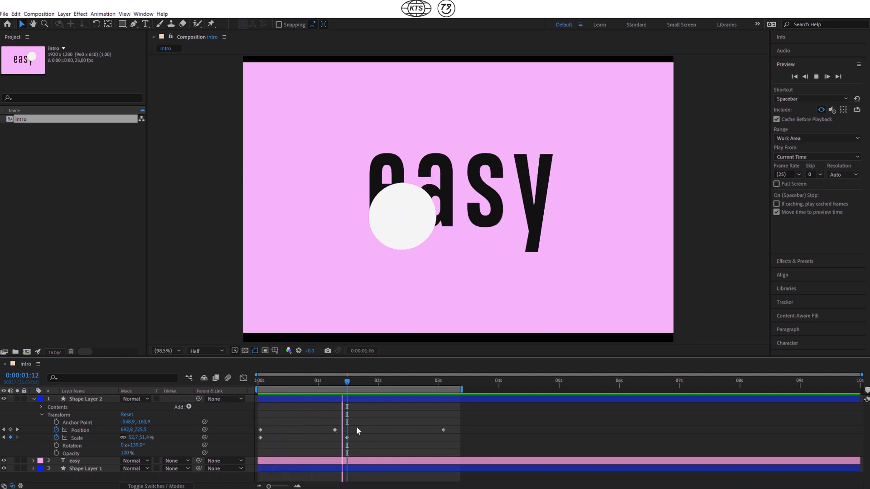
key(space)
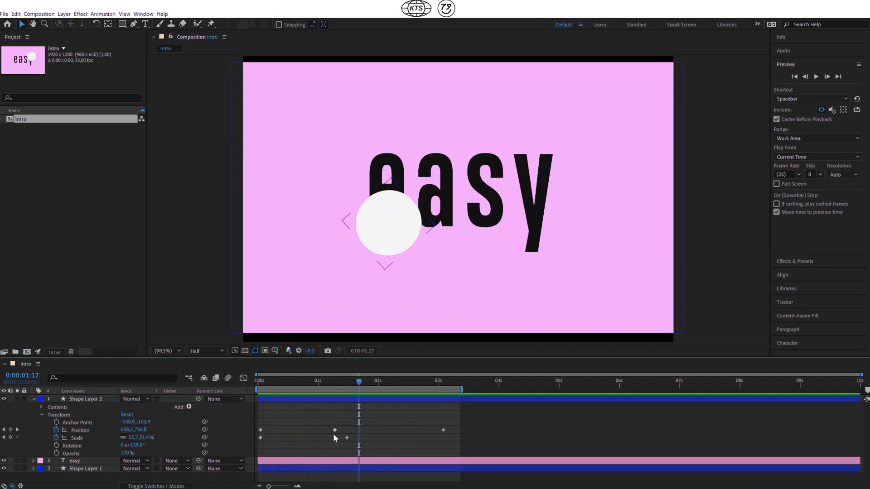
Retime the middle Position keyframe to just before 1 s and the second Scale keyframe to 0:00:01:19, previewing the motion
drag(333, 430, 311, 430)
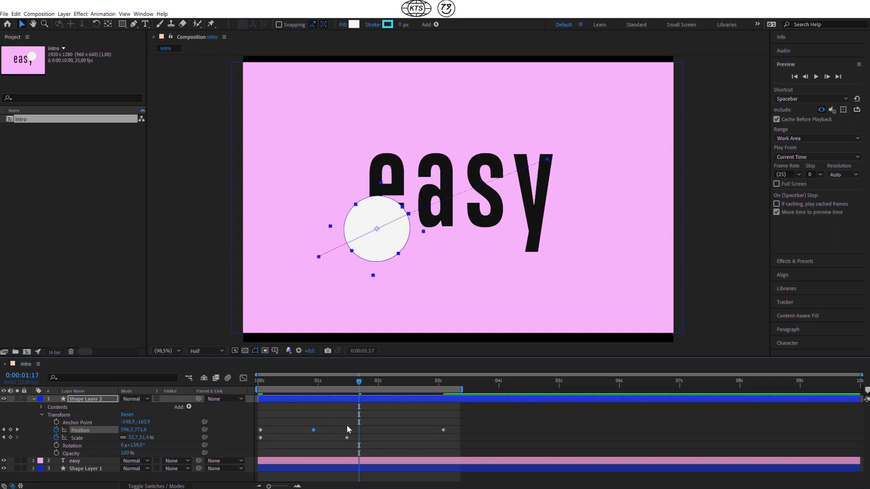
key(space)
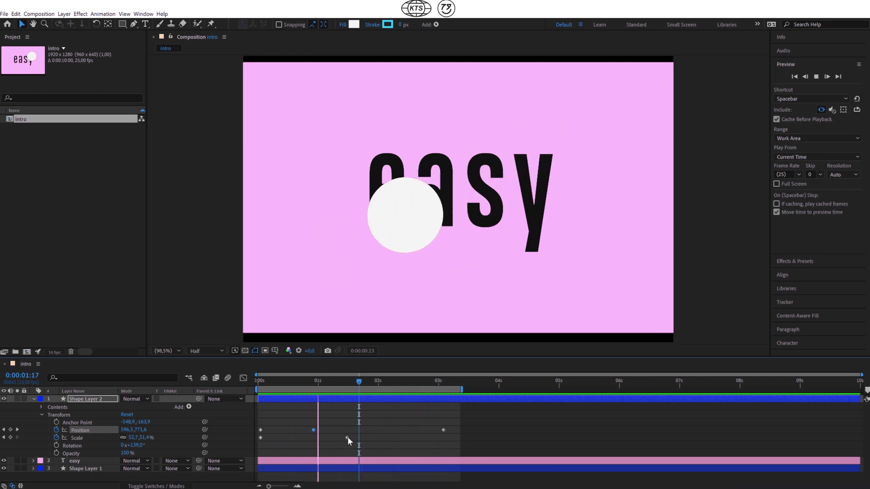
drag(347, 437, 363, 438)
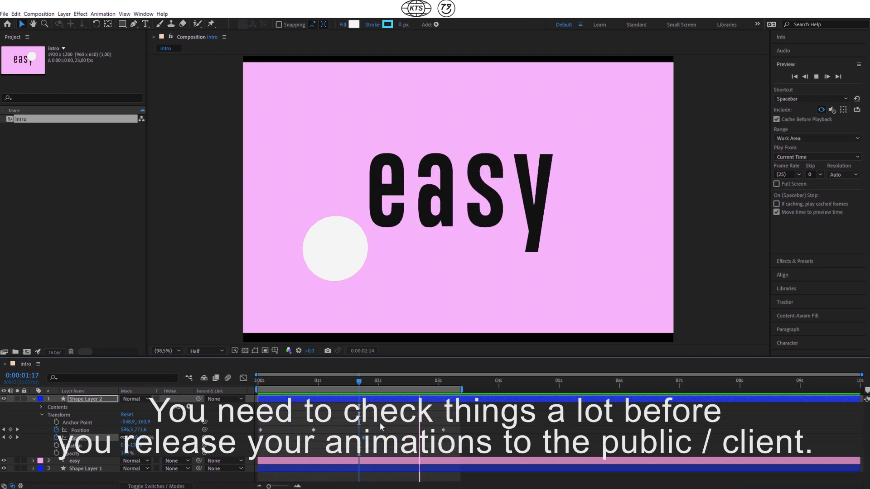
key(space)
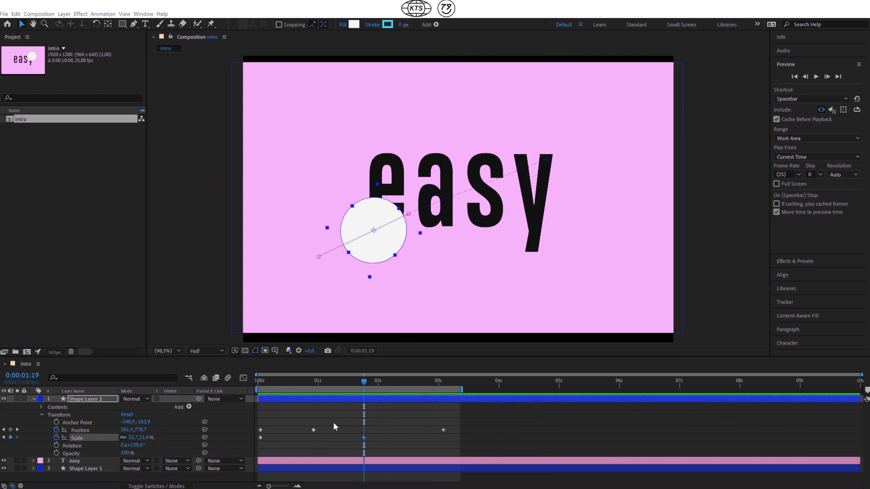
Delete the circle's middle Position keyframe and all of its Scale keyframes, scrubbing to check the motion
drag(335, 423, 307, 440)
key(Delete)
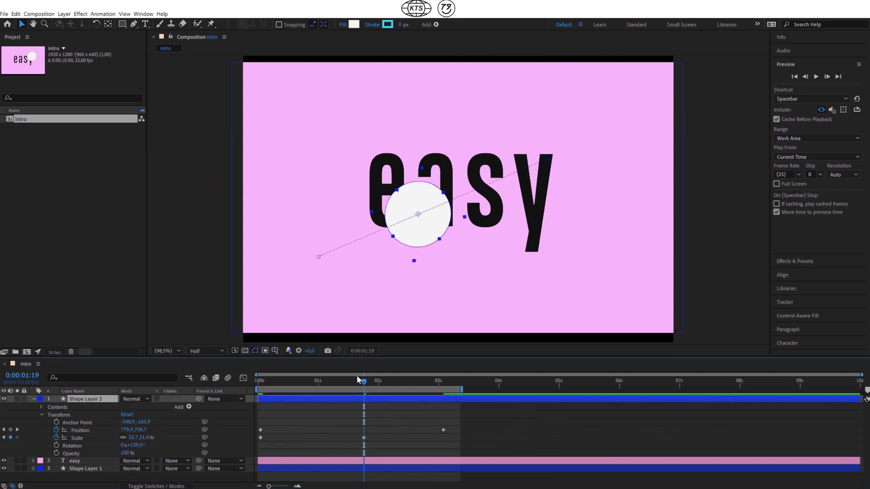
mouse_move(357, 380)
mouse_down()
mouse_move(287, 385)
mouse_move(367, 385)
mouse_up()
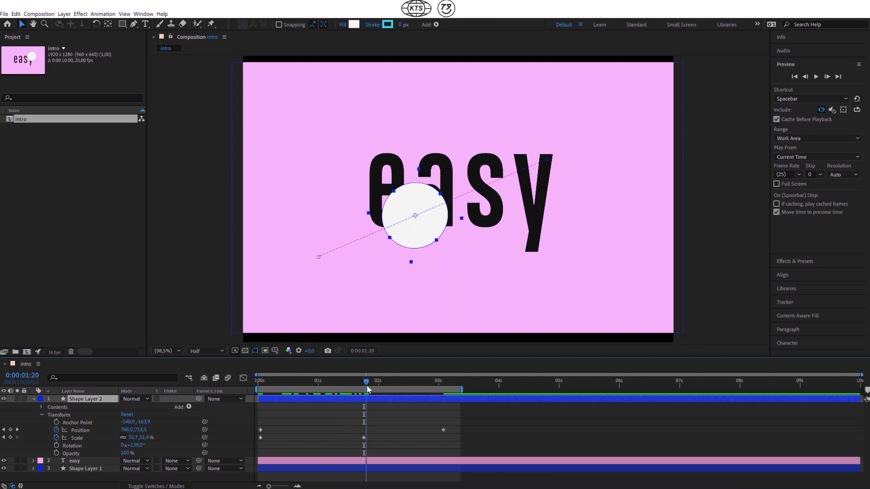
click(74, 438)
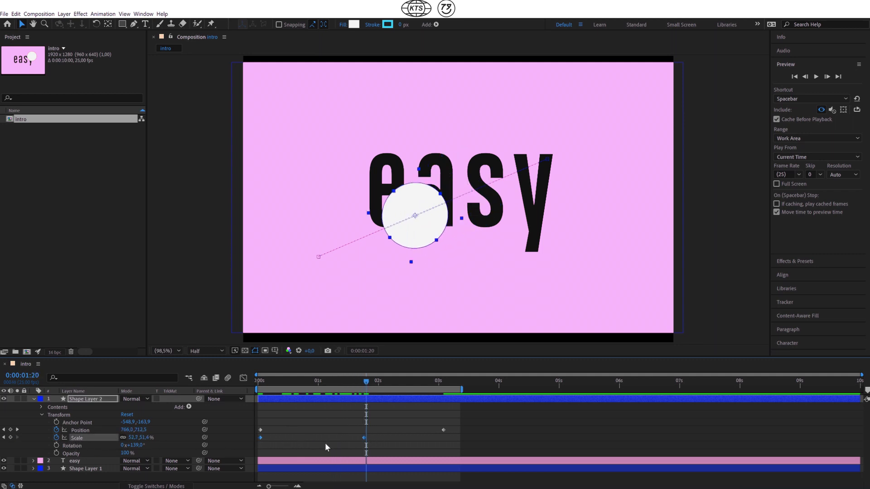
key(Delete)
drag(297, 383, 317, 394)
Reveal only the keyframed properties of Shape Layer 2 in the timeline and scrub through the movement
click(304, 399)
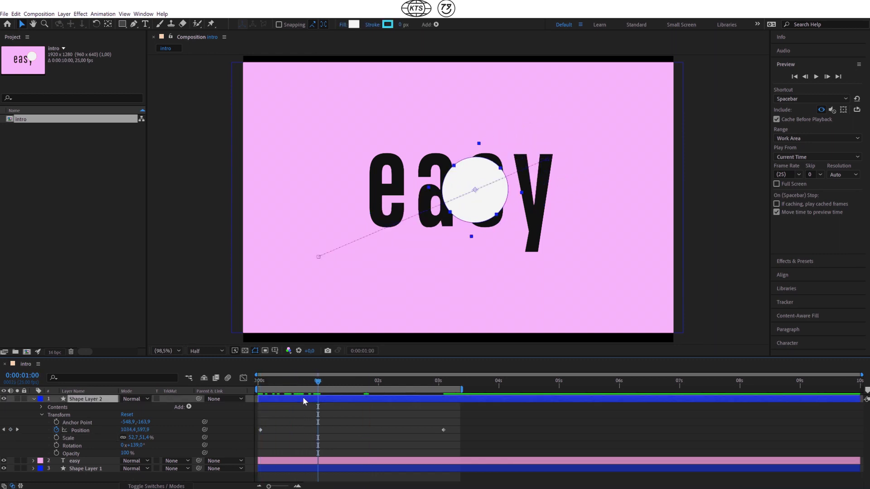
key(u)
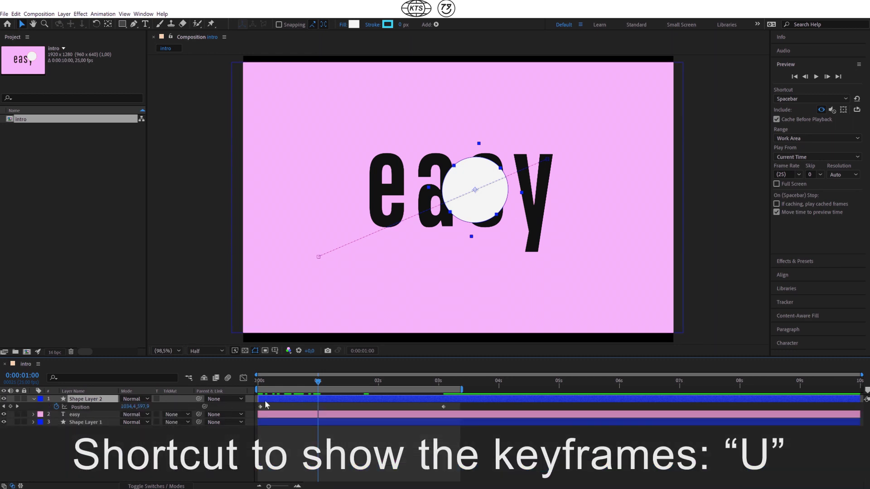
drag(282, 379, 309, 383)
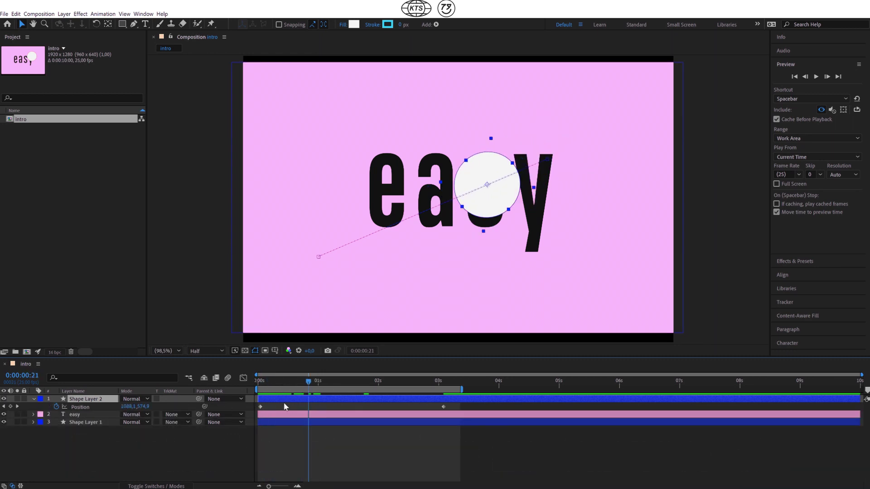
Select all of Shape Layer 2's Position keyframes and scrub through the circle's linear movement to 0:00:02:14
click(79, 408)
drag(287, 388, 328, 394)
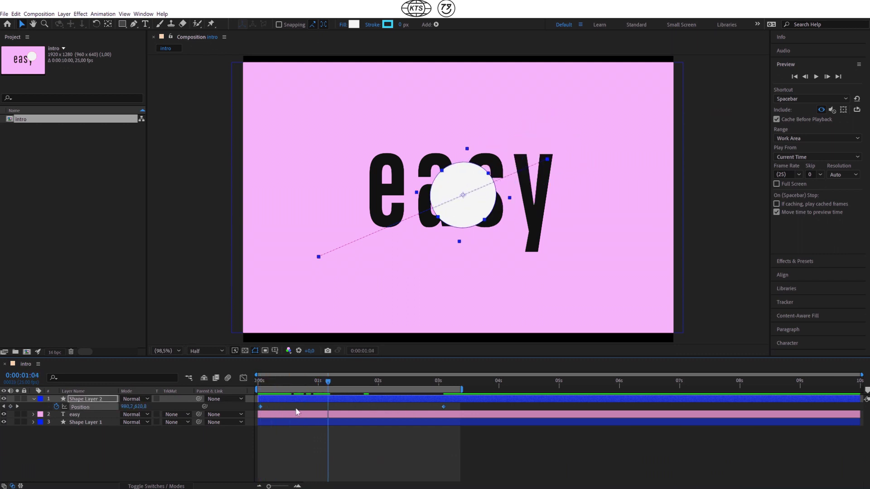
drag(331, 387, 415, 387)
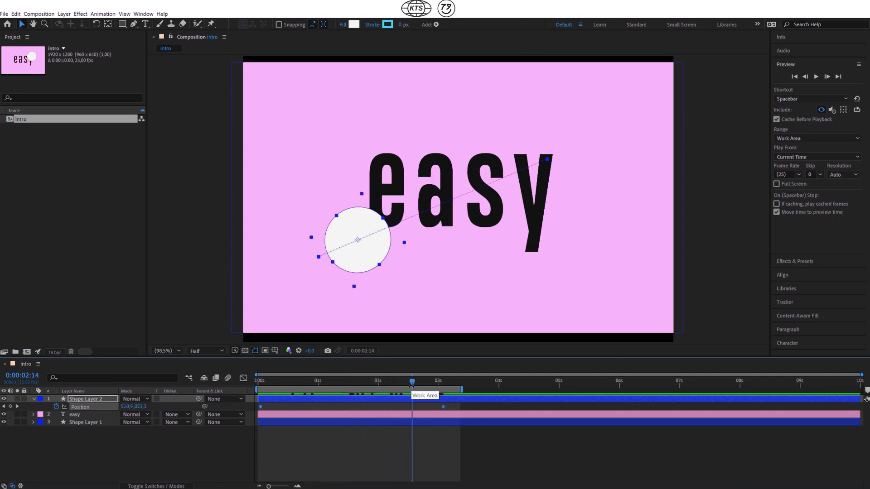
Apply Easy Ease to both Position keyframes of Shape Layer 2
right_click(443, 408)
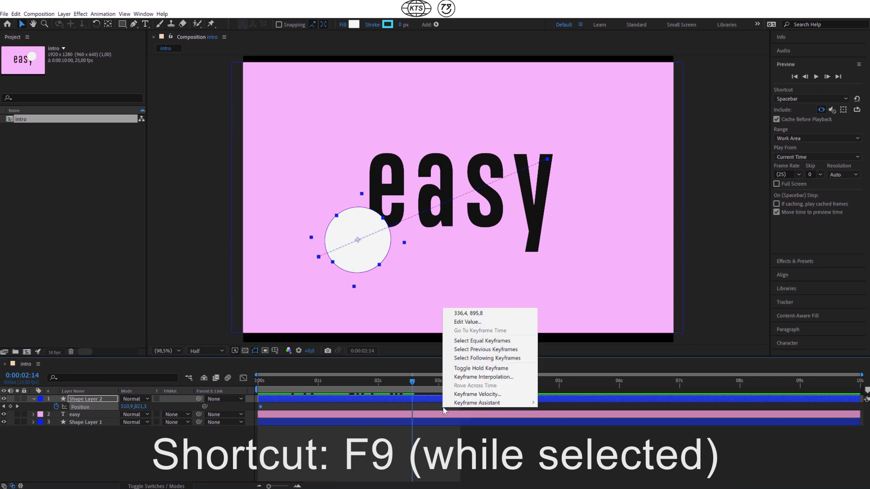
click(376, 409)
drag(458, 403, 251, 414)
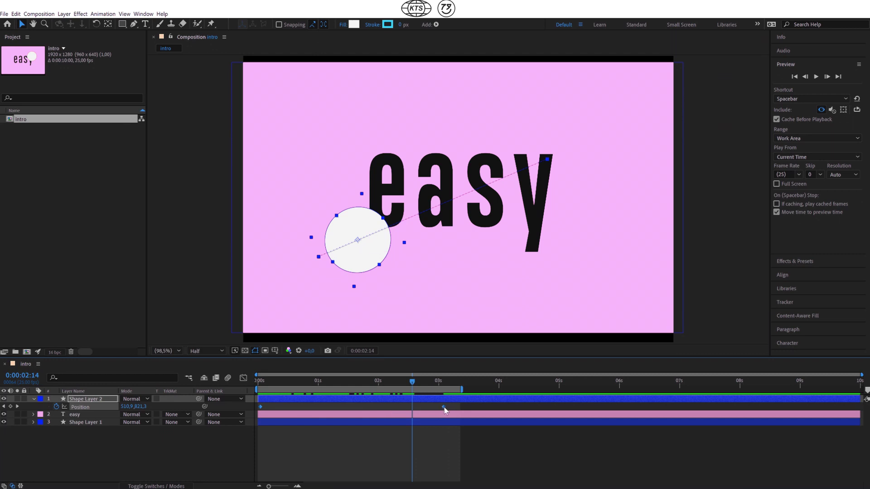
right_click(444, 408)
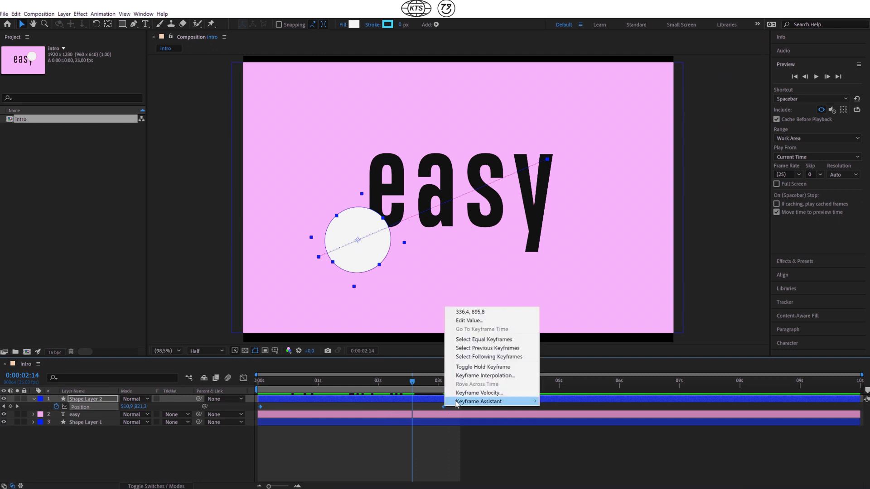
mouse_move(461, 404)
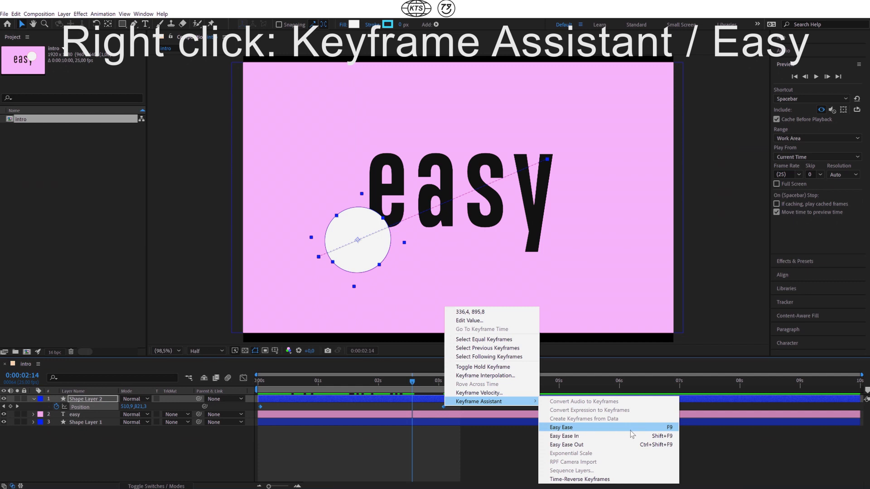
click(670, 429)
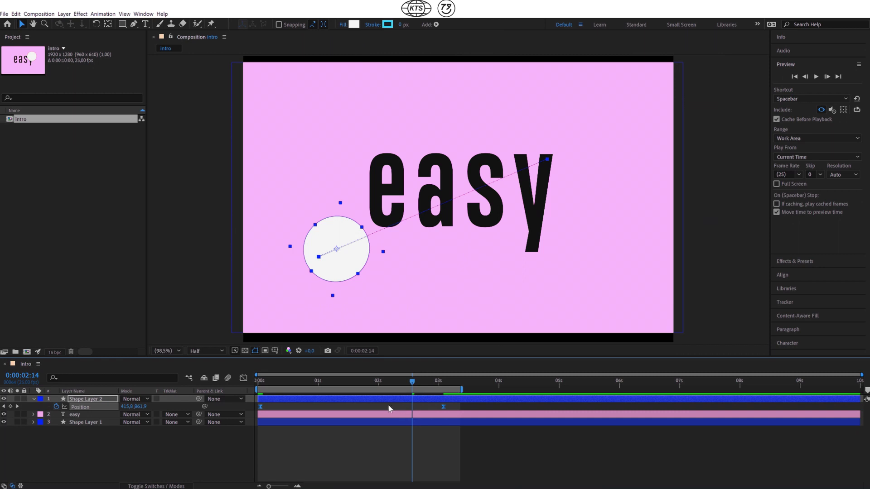
Play back the eased circle movement, stop it and return the current time to 0:00:00:01
key(space)
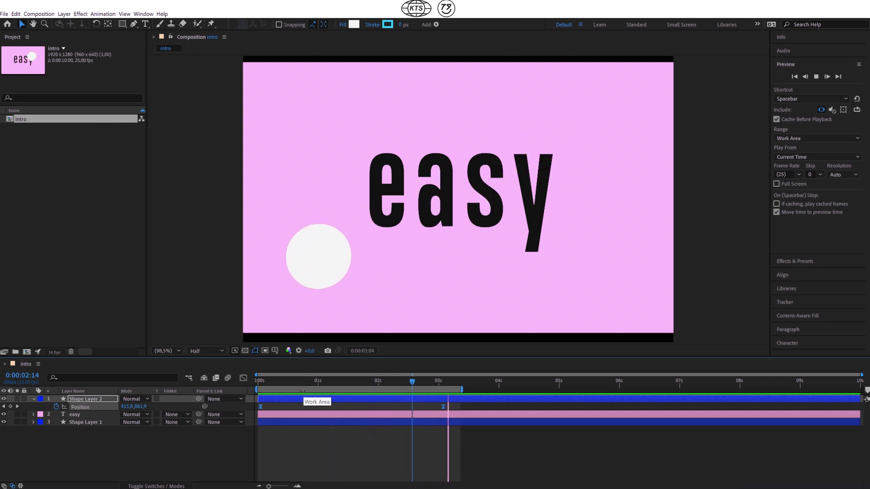
key(space)
click(278, 392)
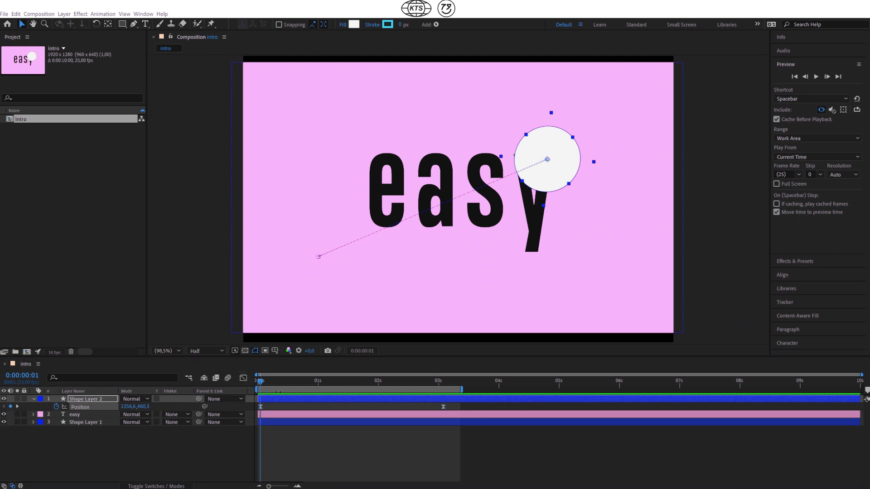
Show the Position property in the Graph Editor and review its display options, keeping Edit Speed Graph as the graph type
click(243, 377)
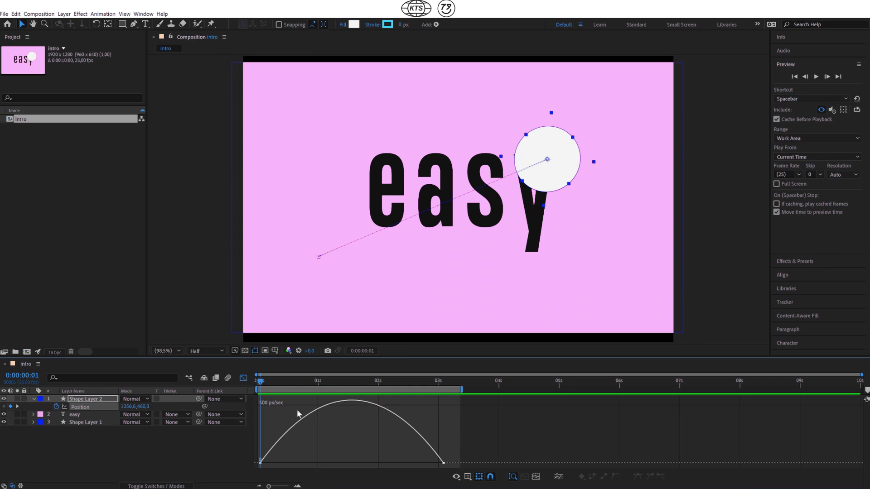
click(456, 476)
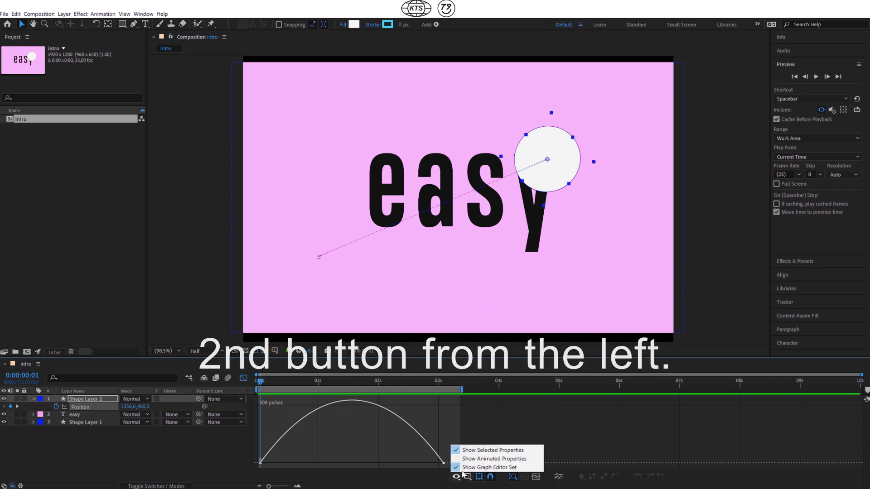
click(467, 478)
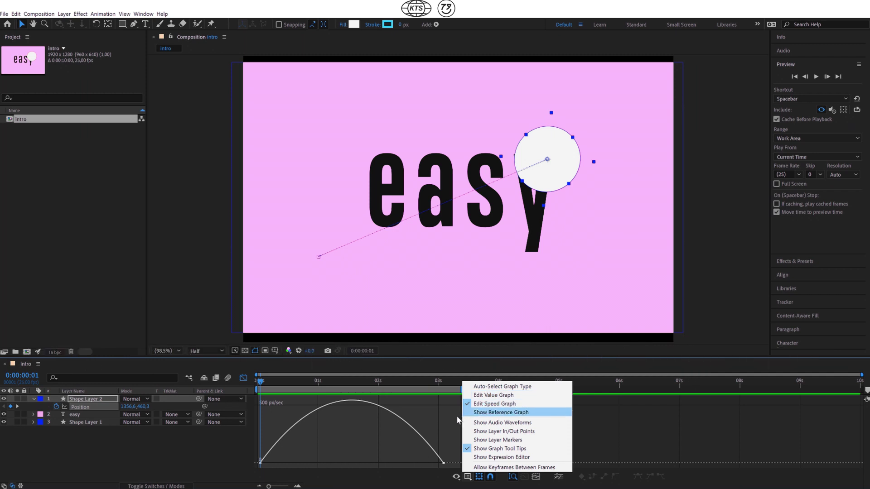
click(431, 420)
Lengthen the last Position keyframe's incoming speed handle to about 2.2 s and play back the new easing
drag(269, 486, 277, 486)
mouse_move(674, 474)
mouse_down()
mouse_move(697, 464)
mouse_move(709, 439)
mouse_move(675, 466)
mouse_move(540, 460)
mouse_move(522, 478)
mouse_up()
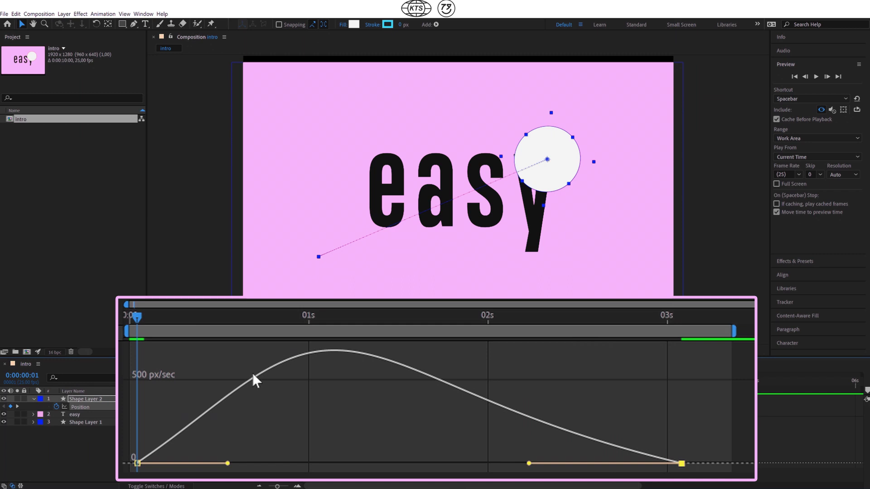
key(space)
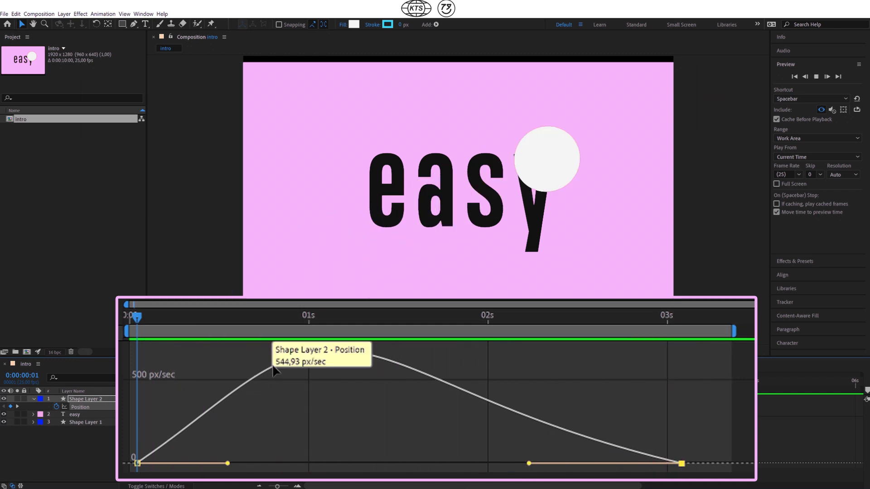
mouse_move(276, 367)
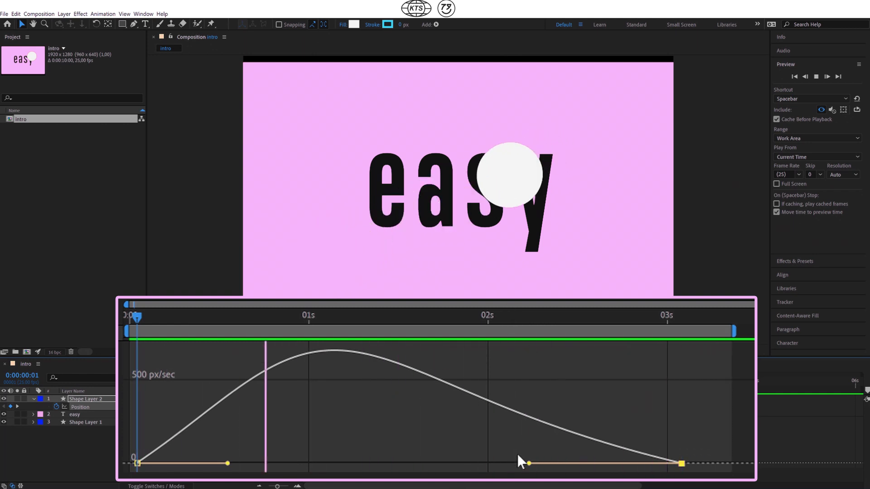
Reshape the Position speed curve, setting the first keyframe's handle near 0.9 s and the last keyframe's handle near 2.1 s
drag(529, 463, 454, 473)
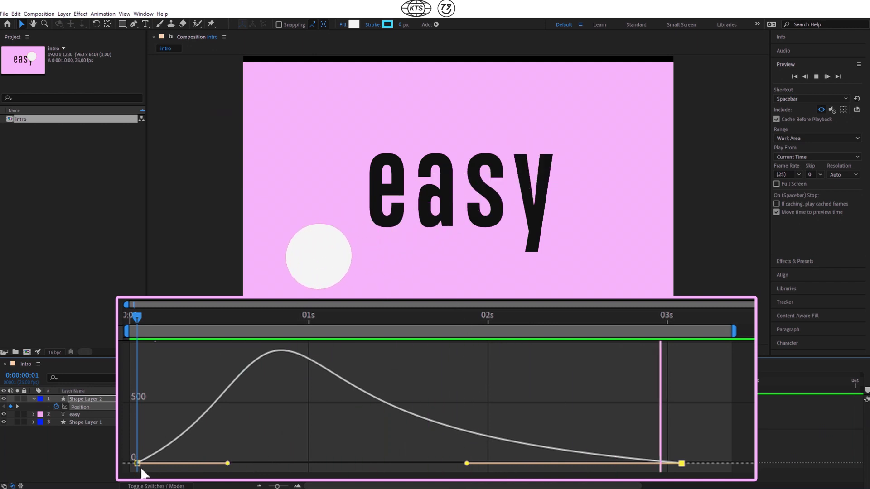
drag(155, 437, 129, 467)
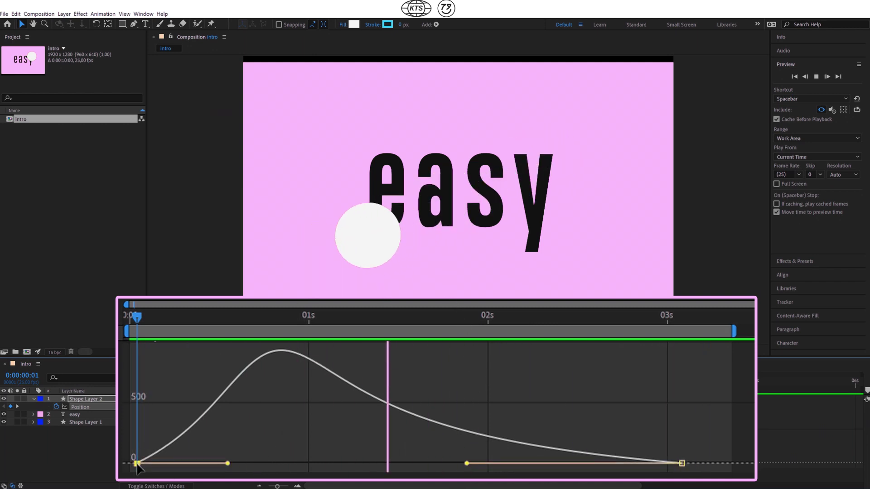
drag(228, 464, 340, 474)
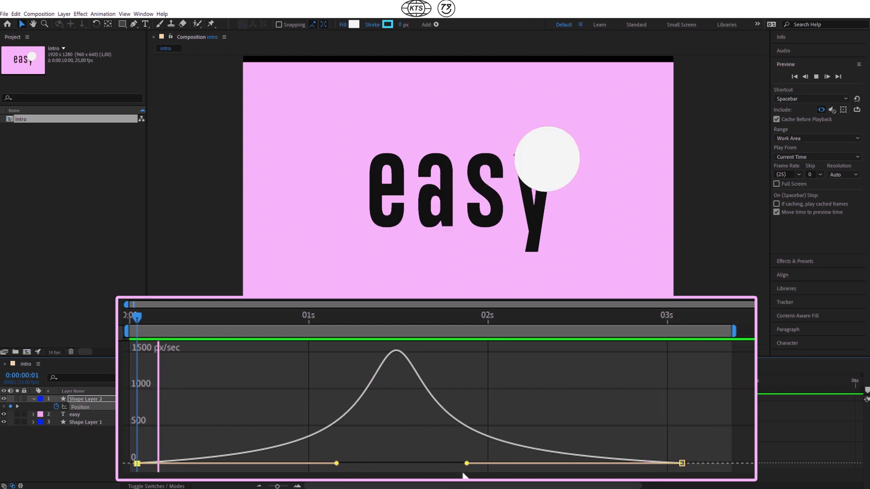
drag(336, 463, 310, 469)
drag(467, 463, 508, 464)
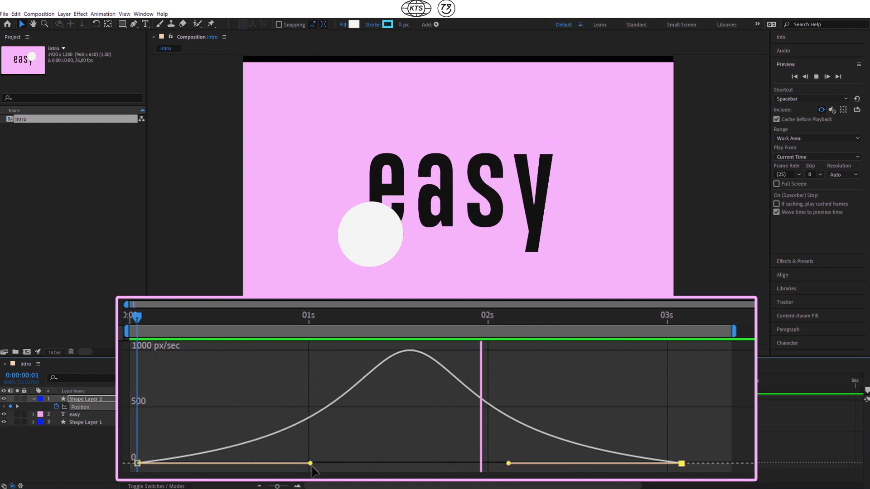
drag(310, 463, 289, 463)
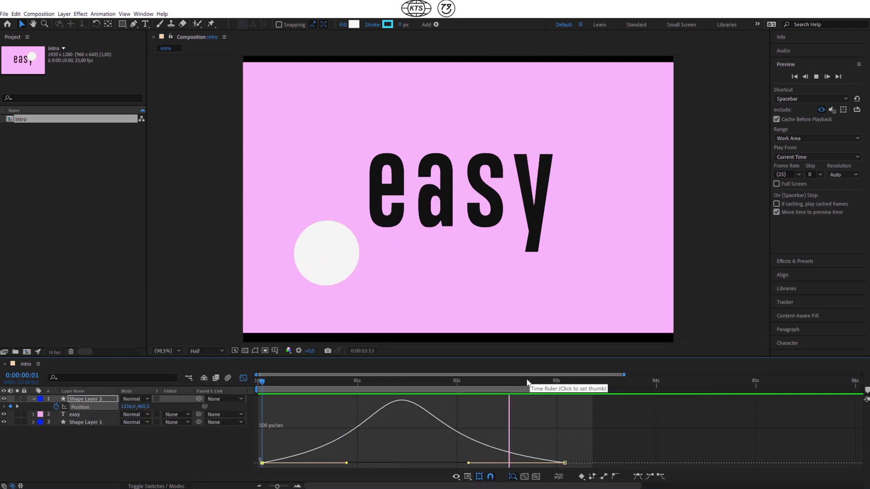
Move the last Position keyframe earlier to about 2.5 s and extend its incoming speed handle to about 1.6 s
click(244, 378)
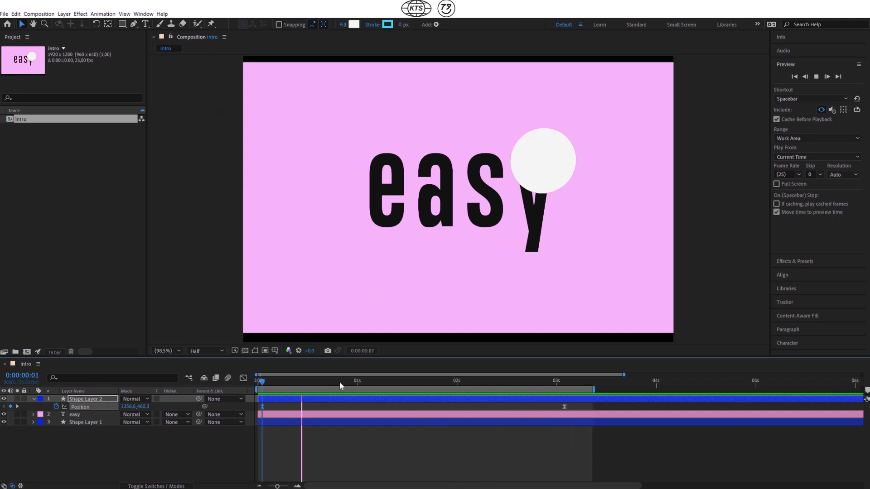
drag(564, 406, 512, 407)
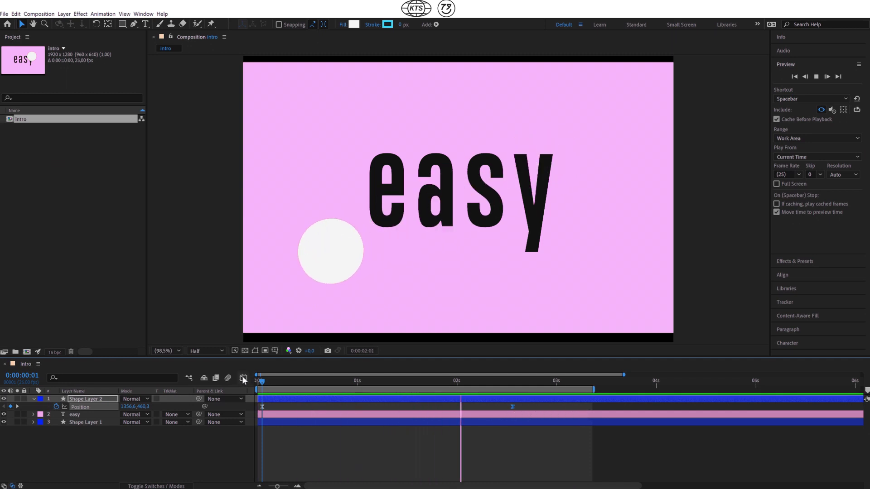
click(243, 378)
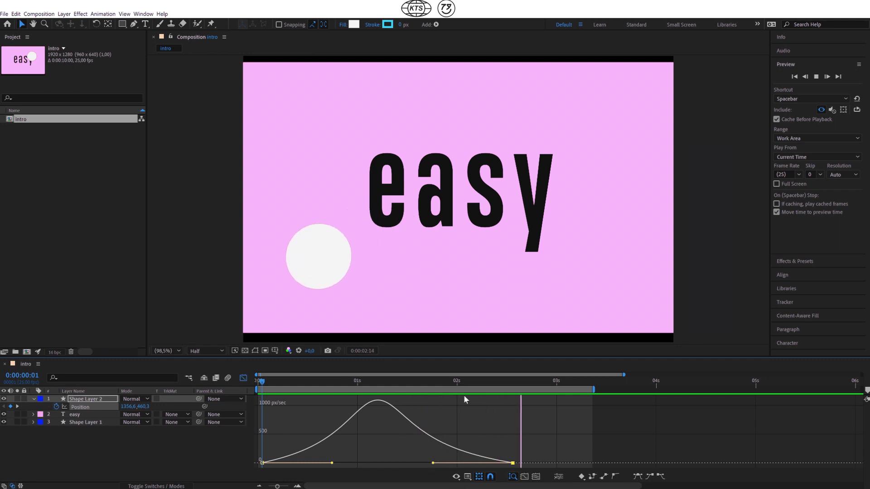
drag(433, 463, 418, 464)
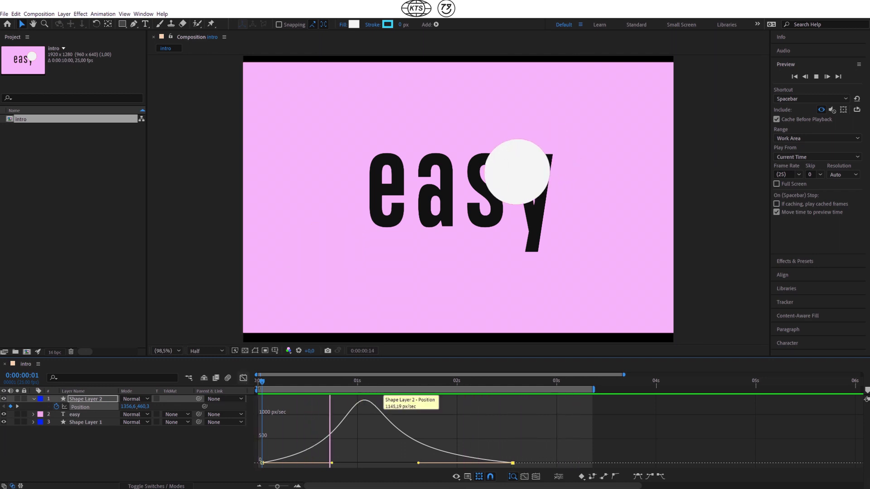
key(shift+F3)
Retime the last Position keyframe to 0:00:01:24, keep the first at 0:00:00:01, and play back the movement
click(512, 408)
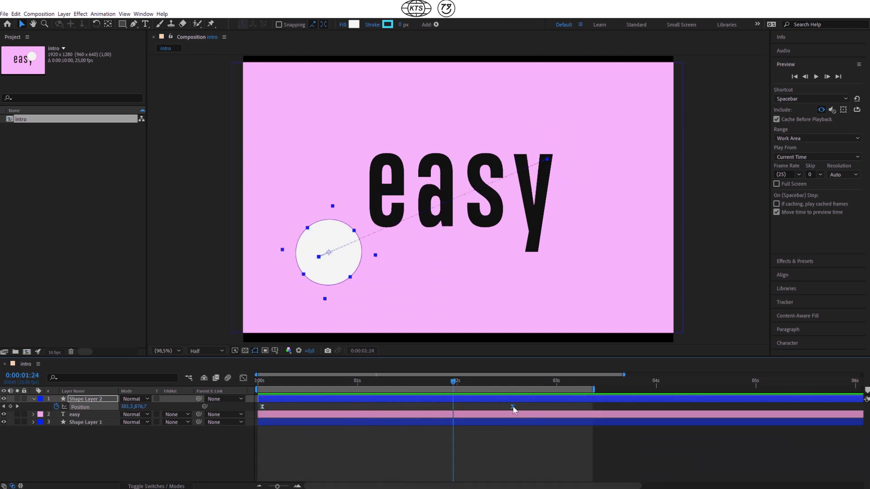
drag(509, 406, 469, 406)
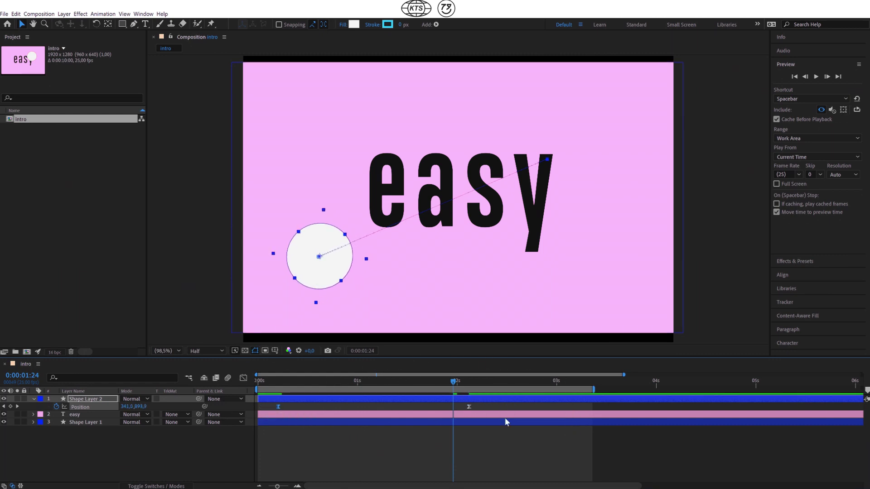
drag(469, 406, 452, 407)
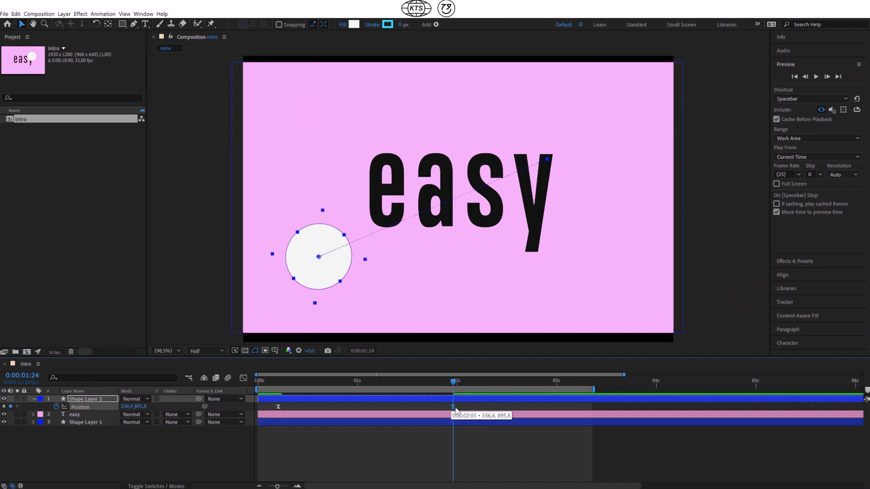
drag(278, 408, 262, 408)
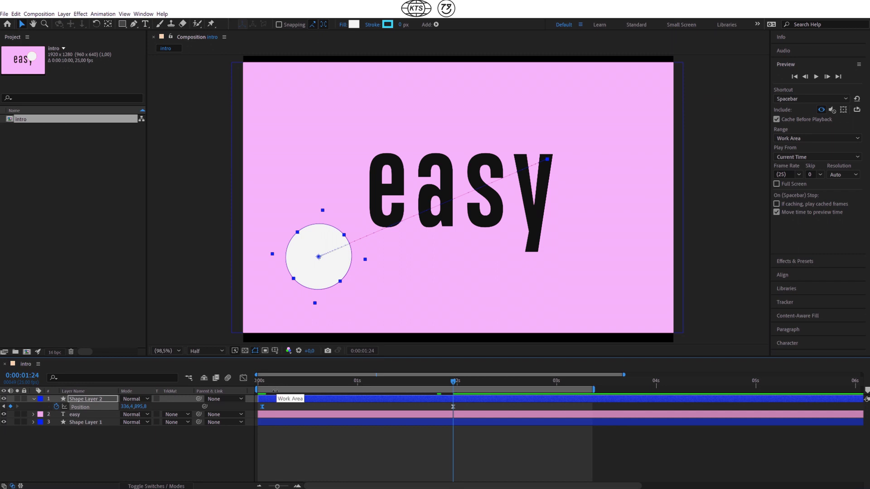
key(space)
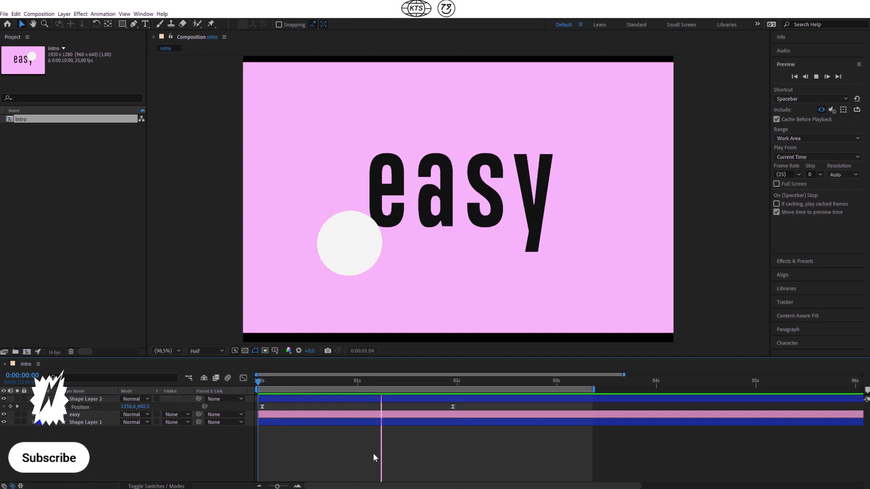